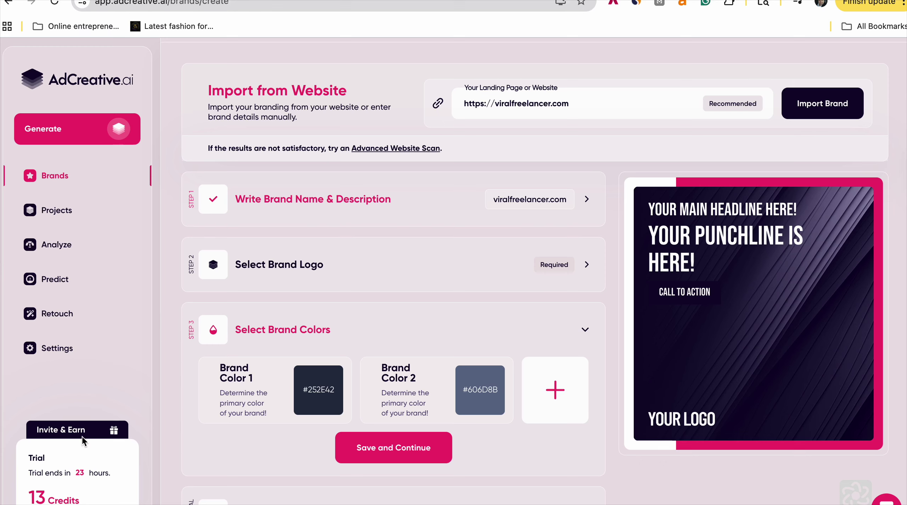
Set Brand Color 1 to a custom magenta, #FB0BFF.
{"action": "mouse_move", "coordinate": [48, 473]}
{"action": "left_click", "coordinate": [309, 389]}
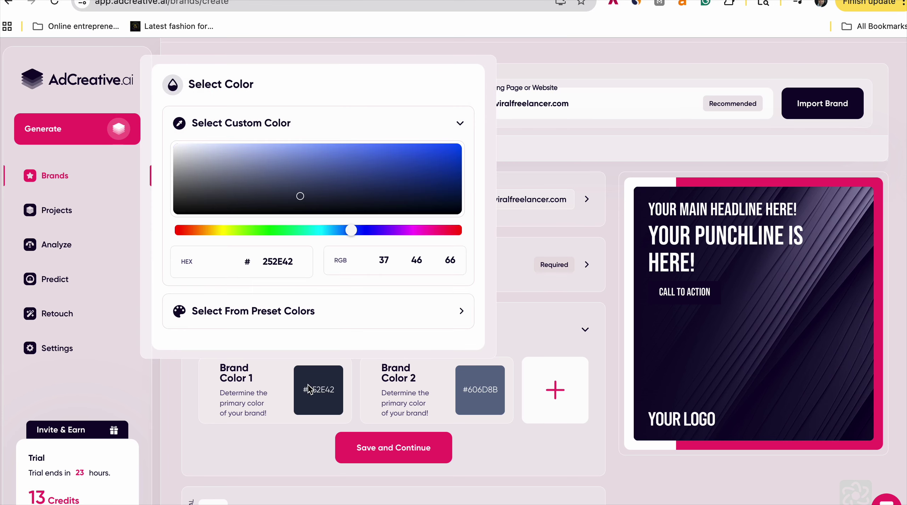
{"action": "left_click", "coordinate": [407, 230]}
{"action": "left_click_drag", "start_coordinate": [408, 228], "coordinate": [414, 229]}
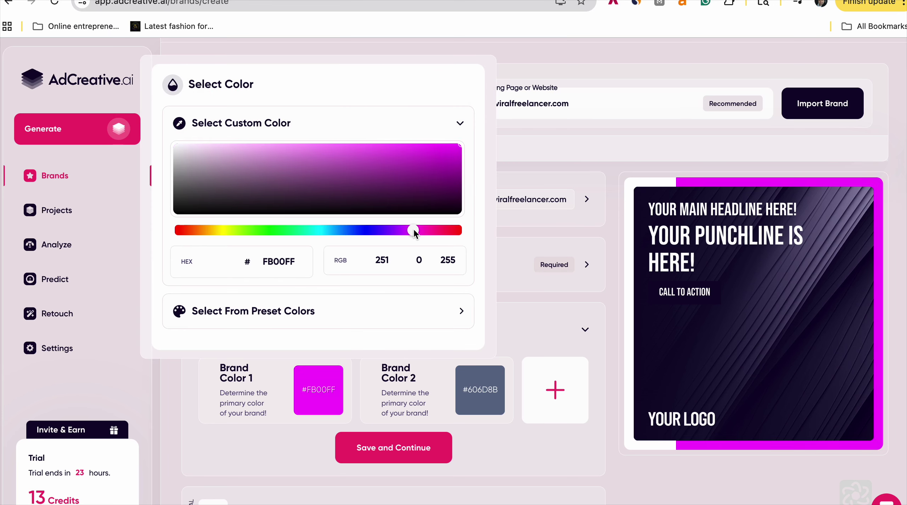
{"action": "left_click", "coordinate": [457, 156]}
{"action": "left_click_drag", "start_coordinate": [458, 157], "coordinate": [451, 143]}
Set Brand Color 2 to a custom bright green, #00FF05, and save the brand colors.
{"action": "left_click", "coordinate": [472, 389]}
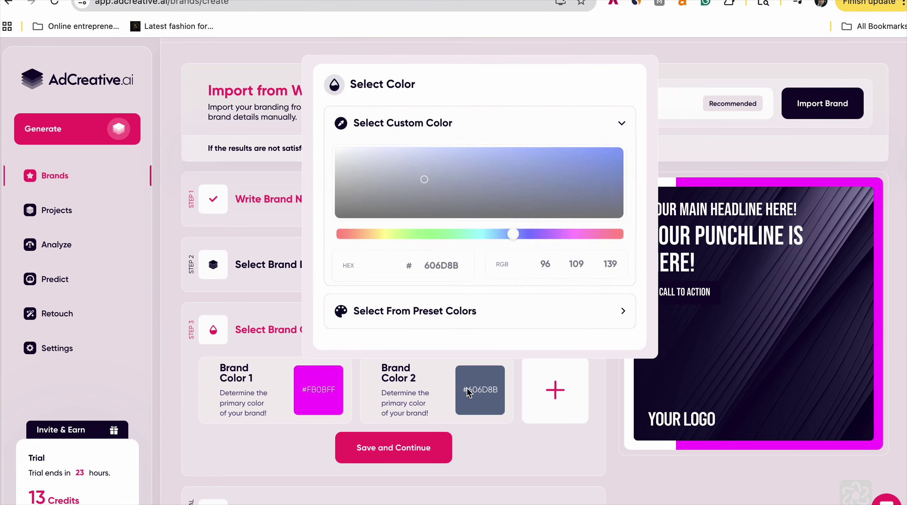
{"action": "left_click", "coordinate": [378, 233]}
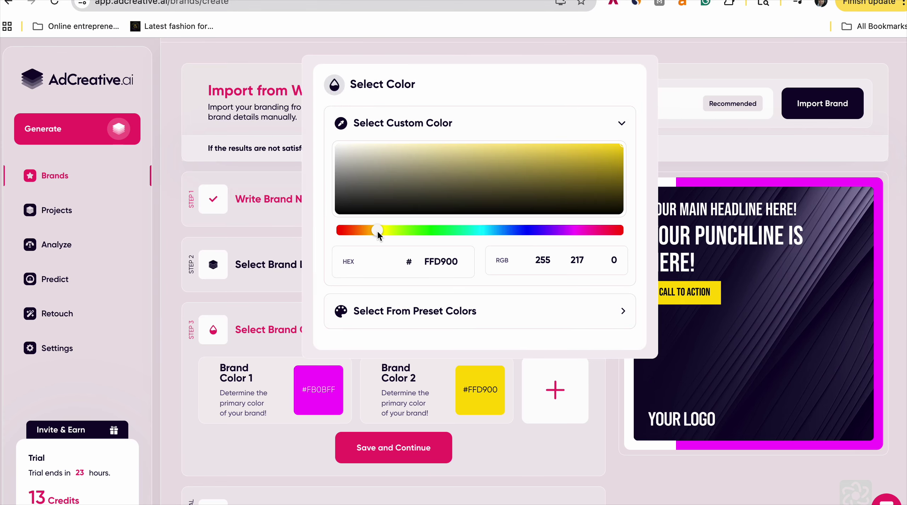
{"action": "left_click", "coordinate": [377, 229]}
{"action": "left_click", "coordinate": [436, 231]}
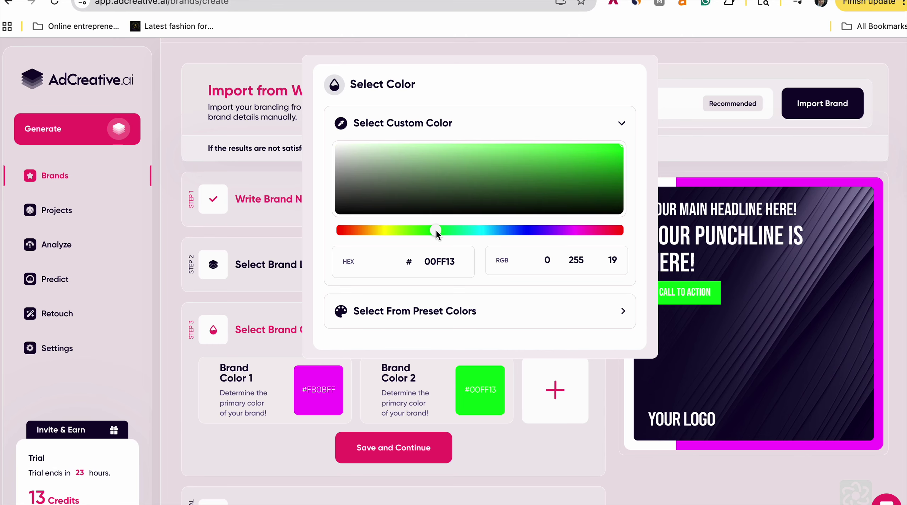
{"action": "left_click_drag", "start_coordinate": [437, 230], "coordinate": [434, 231]}
{"action": "left_click", "coordinate": [342, 230]}
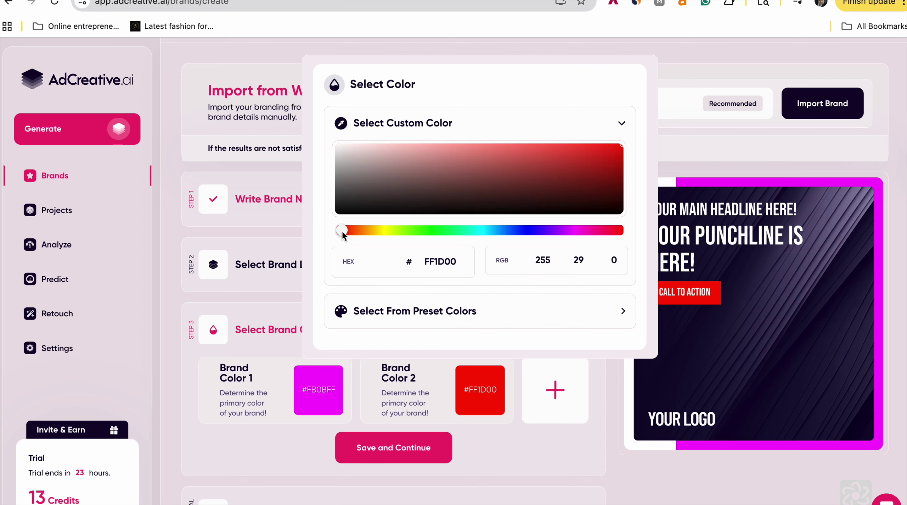
{"action": "left_click", "coordinate": [371, 230]}
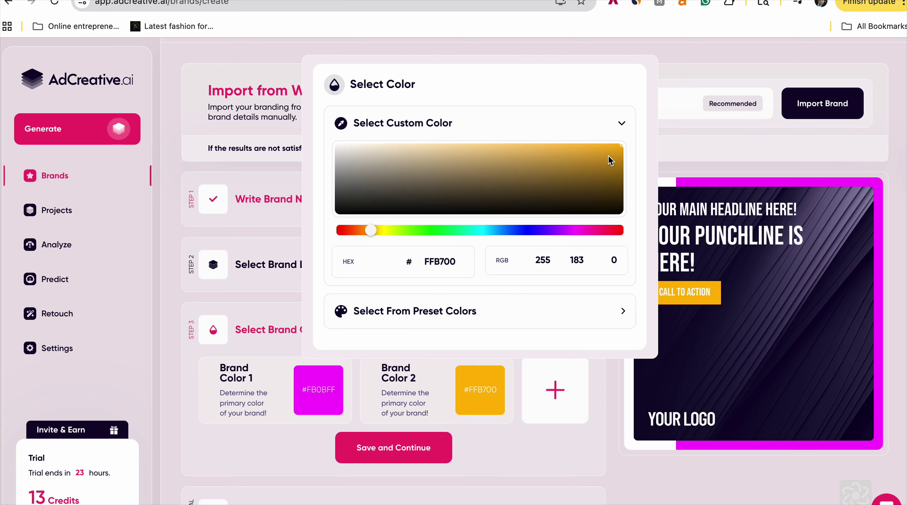
{"action": "left_click_drag", "start_coordinate": [609, 160], "coordinate": [615, 151]}
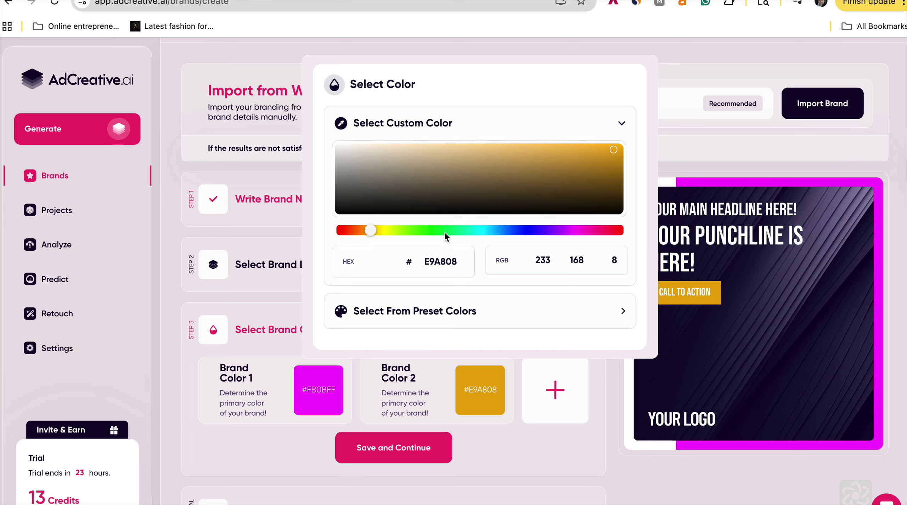
{"action": "left_click", "coordinate": [433, 230]}
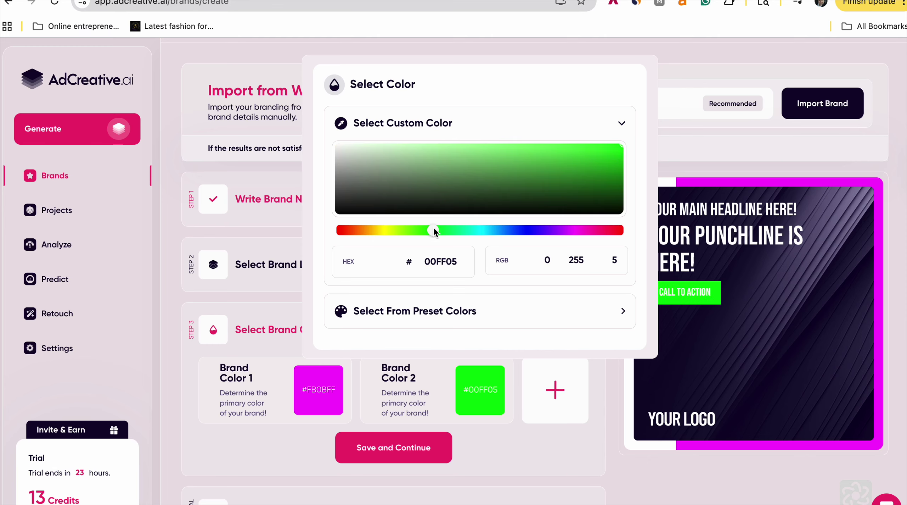
{"action": "left_click", "coordinate": [499, 457]}
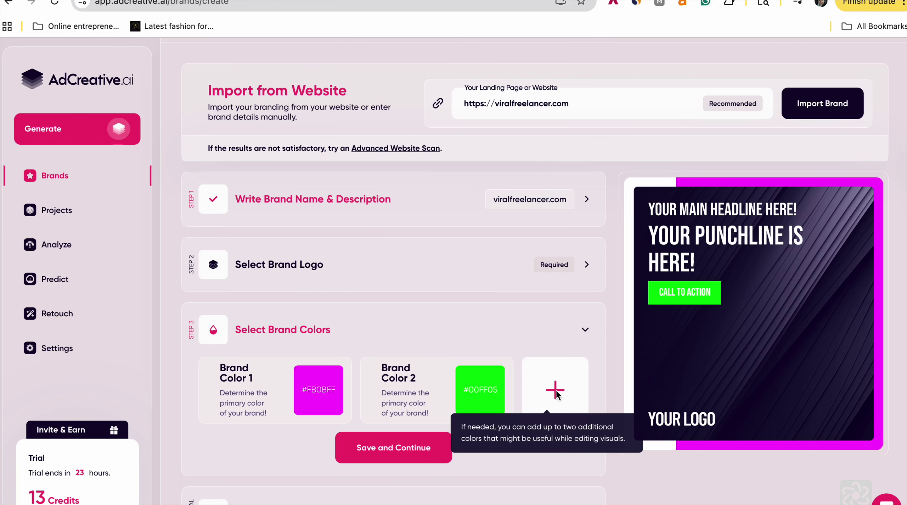
{"action": "scroll", "coordinate": [555, 392], "scroll_direction": "down", "scroll_amount": 2}
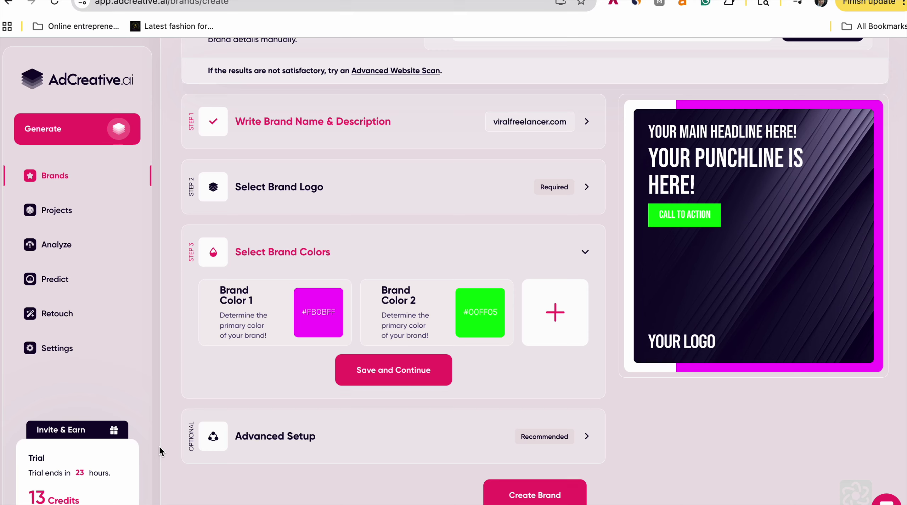
{"action": "left_click", "coordinate": [423, 367]}
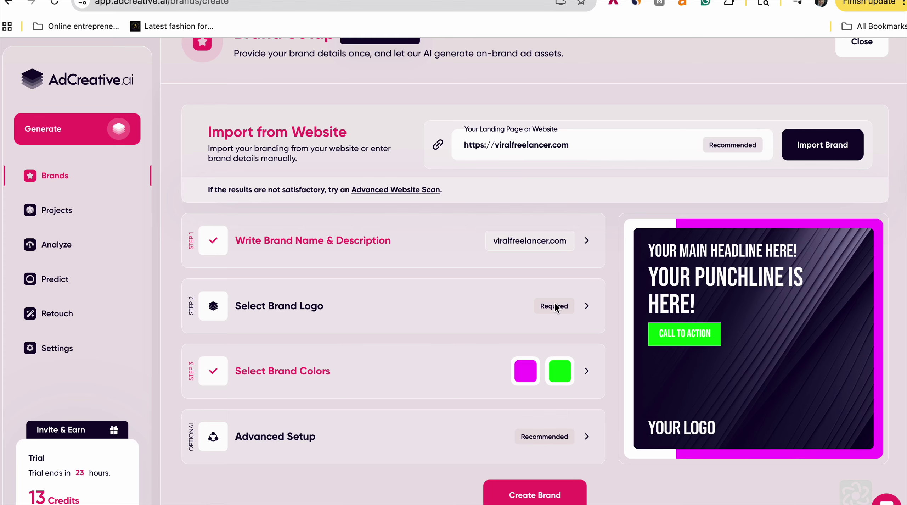
Choose the first uploaded flask image as the original brand logo, confirm it uncropped with its background, and save the logo selection.
{"action": "left_click", "coordinate": [584, 307]}
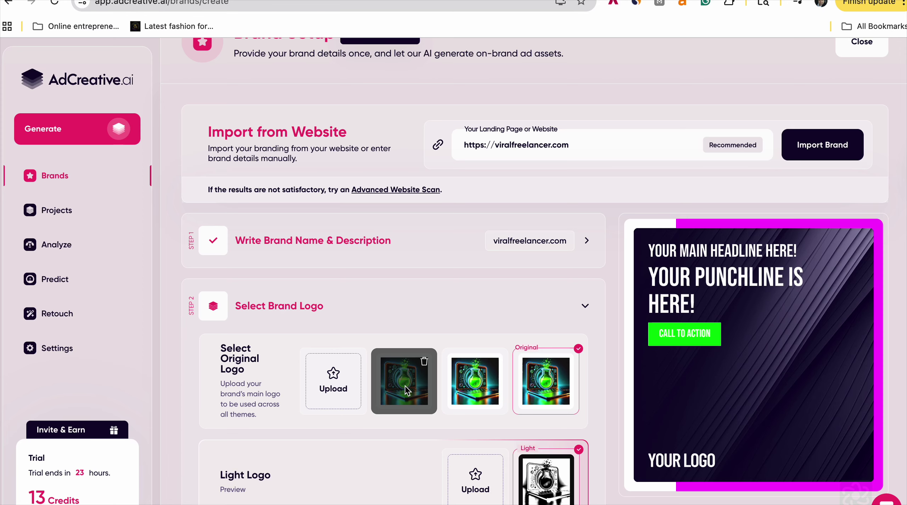
{"action": "scroll", "coordinate": [404, 389], "scroll_direction": "down", "scroll_amount": 2}
{"action": "left_click", "coordinate": [427, 368]}
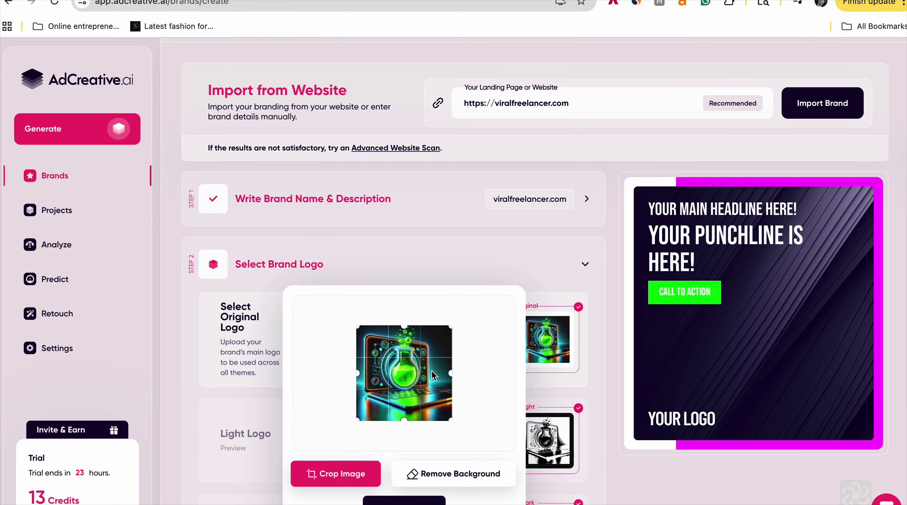
{"action": "scroll", "coordinate": [422, 448], "scroll_direction": "down", "scroll_amount": 2}
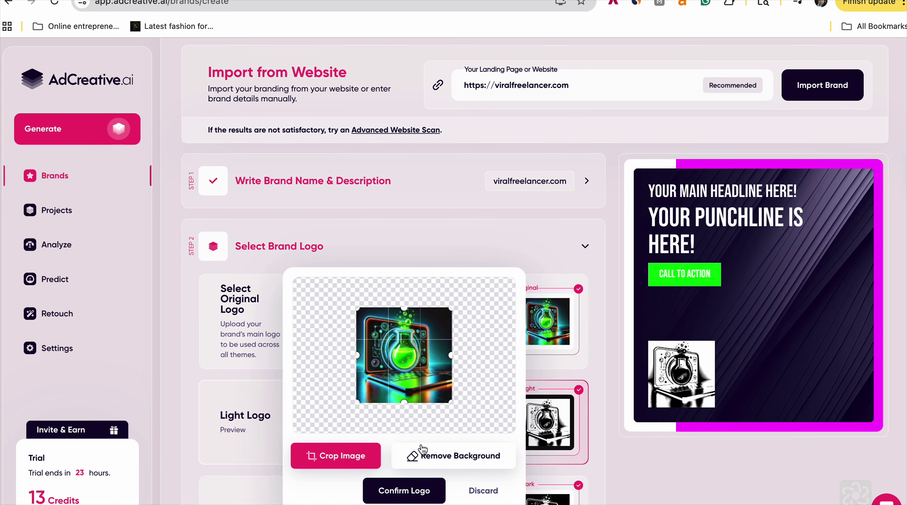
{"action": "left_click", "coordinate": [407, 479]}
{"action": "scroll", "coordinate": [457, 425], "scroll_direction": "down", "scroll_amount": 1}
{"action": "scroll", "coordinate": [456, 423], "scroll_direction": "down", "scroll_amount": 4}
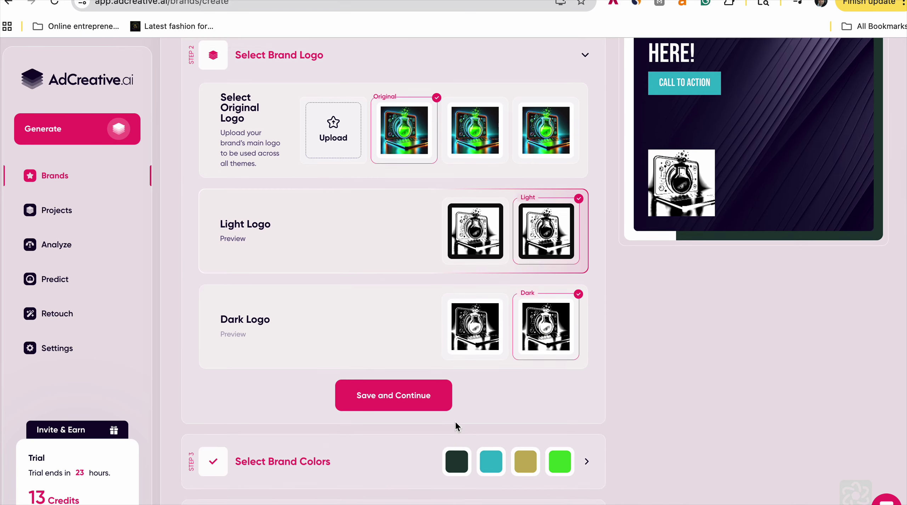
{"action": "left_click", "coordinate": [420, 385]}
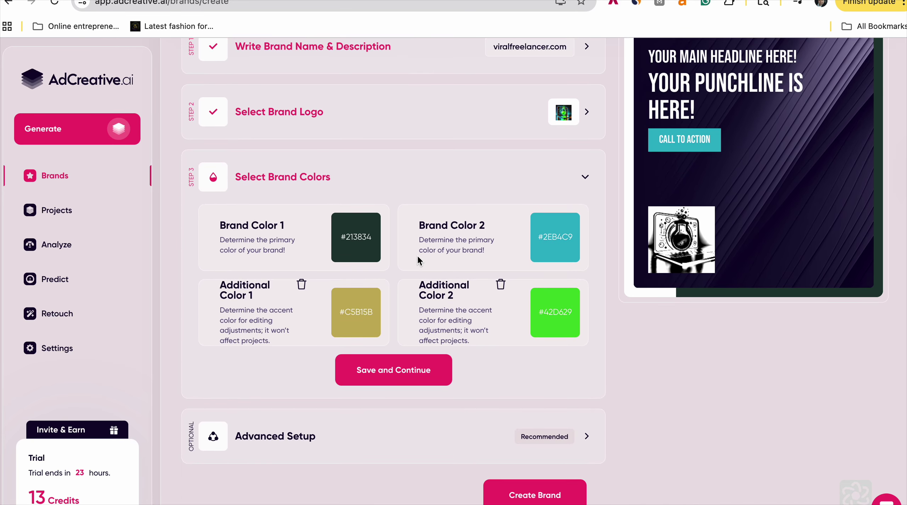
Set Brand Color 1 to a custom yellow, #FFFD00.
{"action": "scroll", "coordinate": [417, 255], "scroll_direction": "up", "scroll_amount": 1}
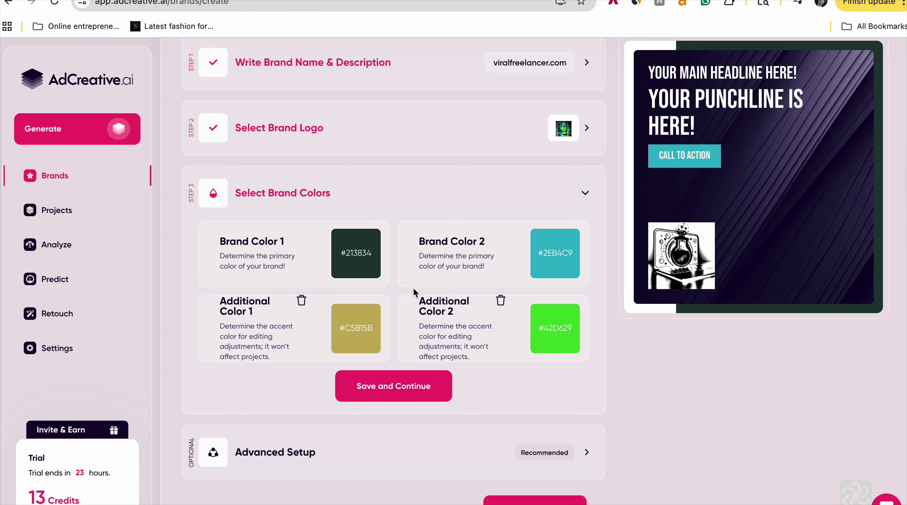
{"action": "left_click", "coordinate": [369, 269]}
{"action": "scroll", "coordinate": [365, 262], "scroll_direction": "up", "scroll_amount": 4}
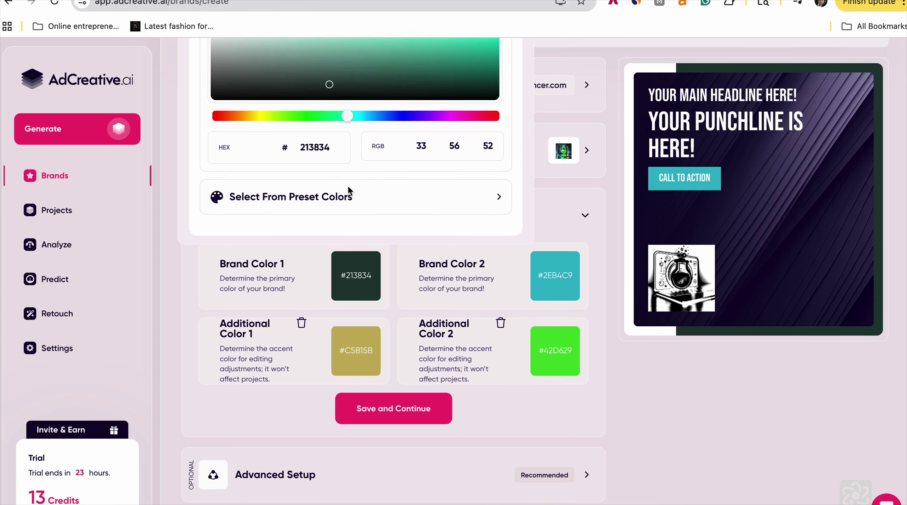
{"action": "left_click", "coordinate": [465, 100]}
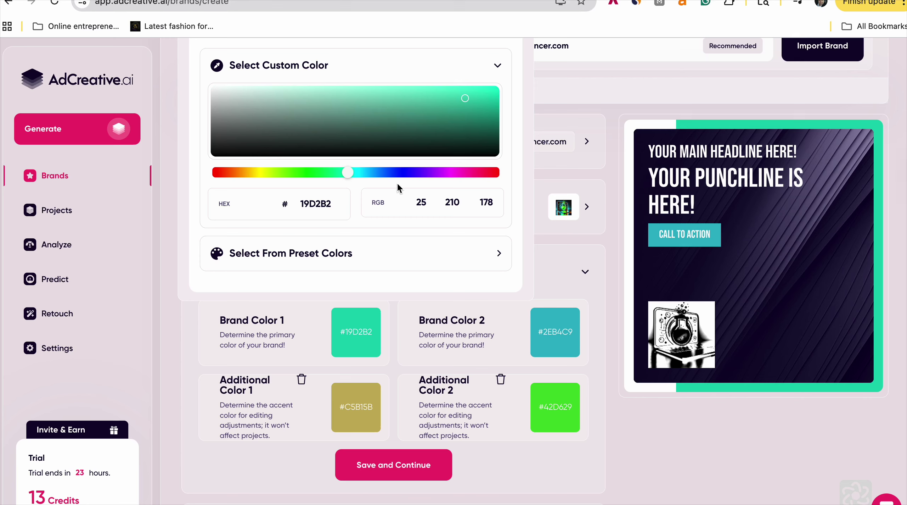
{"action": "left_click", "coordinate": [378, 173]}
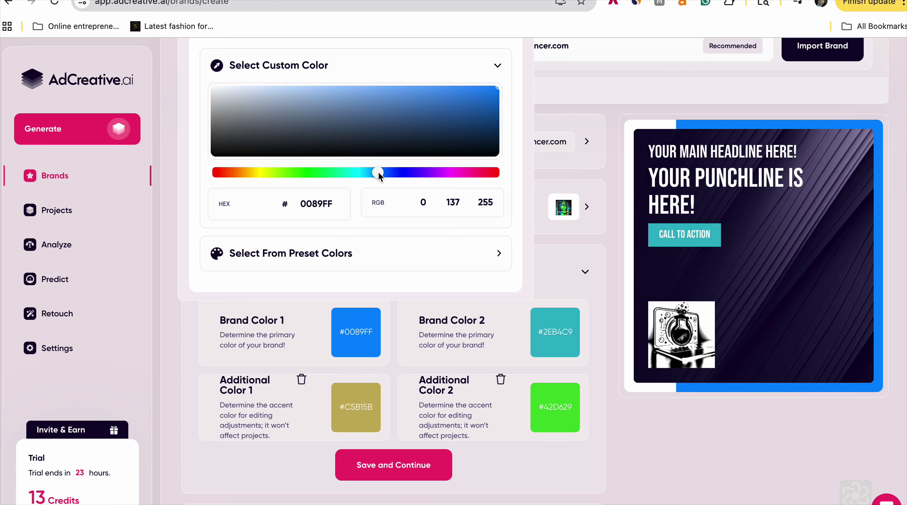
{"action": "left_click", "coordinate": [448, 172]}
{"action": "left_click_drag", "start_coordinate": [448, 172], "coordinate": [430, 173]}
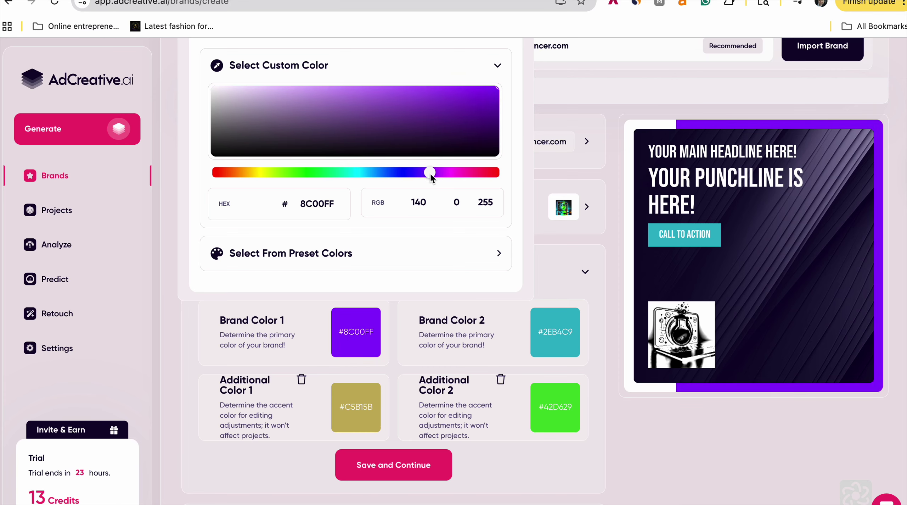
{"action": "left_click", "coordinate": [313, 173]}
{"action": "left_click", "coordinate": [261, 173]}
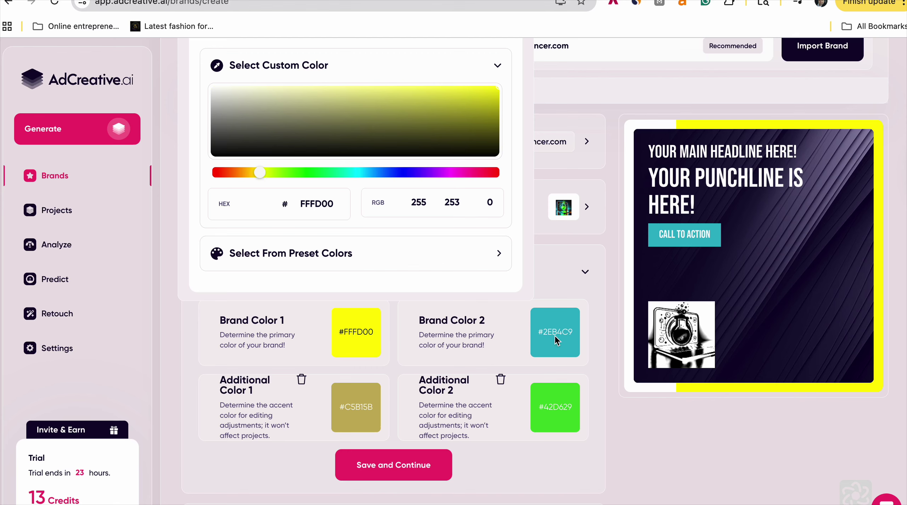
Set Brand Color 2 to green #00FF13 and Additional Color 1 to purple #AD10F2.
{"action": "left_click", "coordinate": [565, 339]}
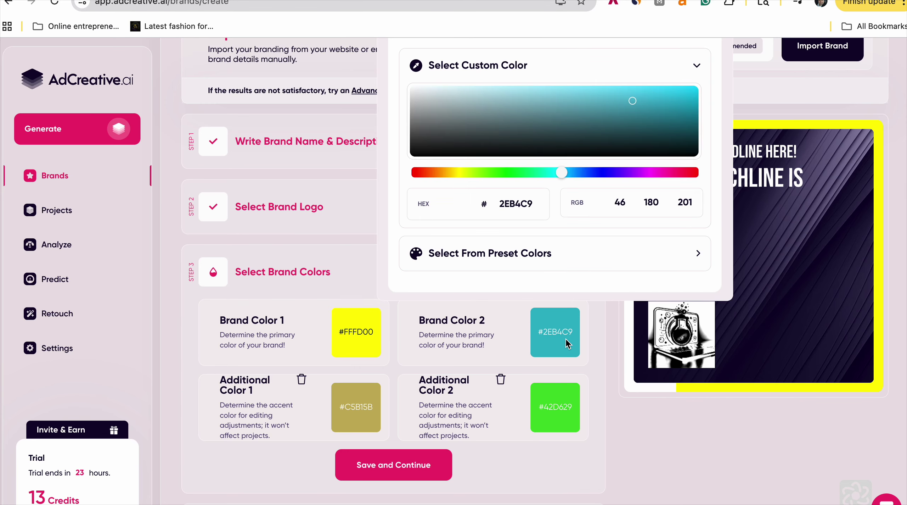
{"action": "left_click", "coordinate": [511, 174]}
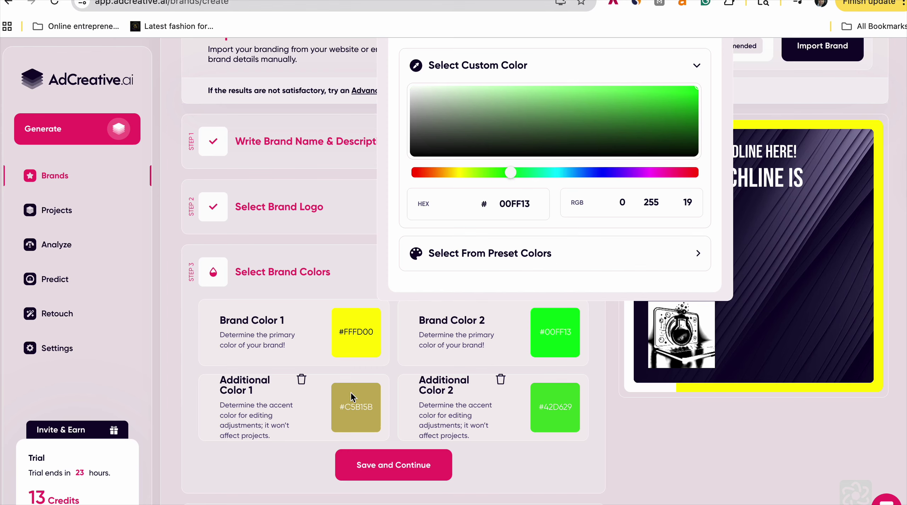
{"action": "left_click", "coordinate": [347, 403]}
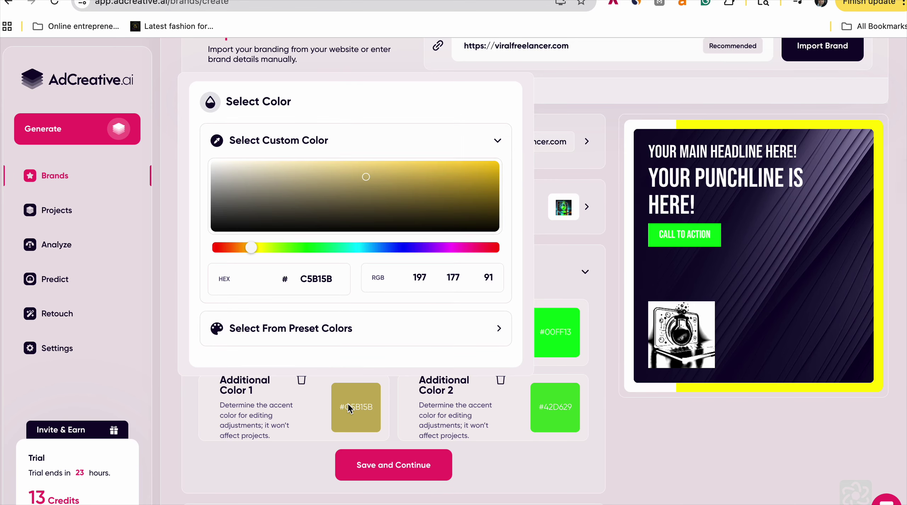
{"action": "left_click", "coordinate": [476, 177]}
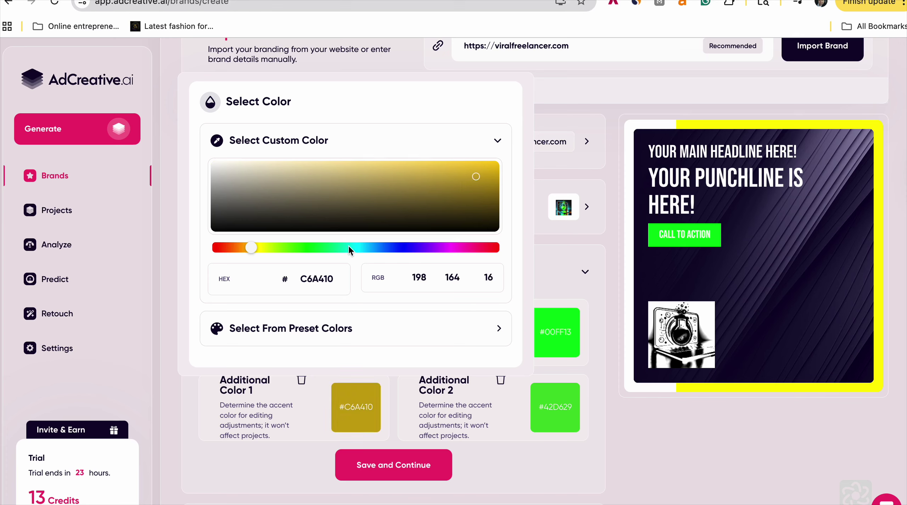
{"action": "left_click_drag", "start_coordinate": [371, 247], "coordinate": [437, 246]}
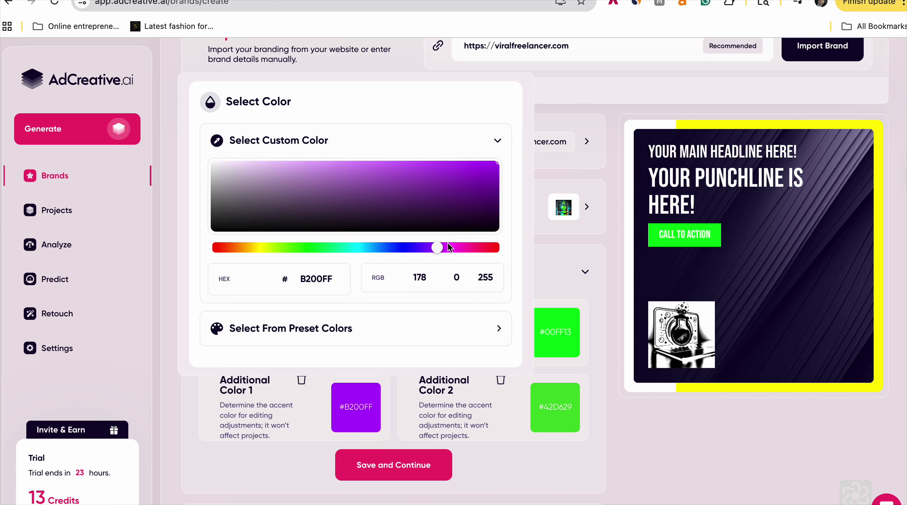
{"action": "left_click_drag", "start_coordinate": [473, 177], "coordinate": [481, 166]}
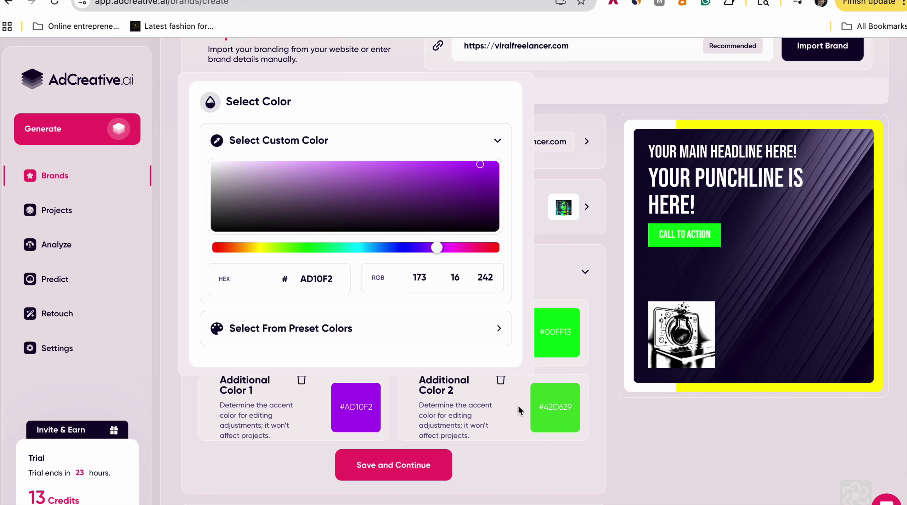
Save the brand colors and create the viralfreelancer.com brand without the optional advanced setup.
{"action": "left_click", "coordinate": [408, 471]}
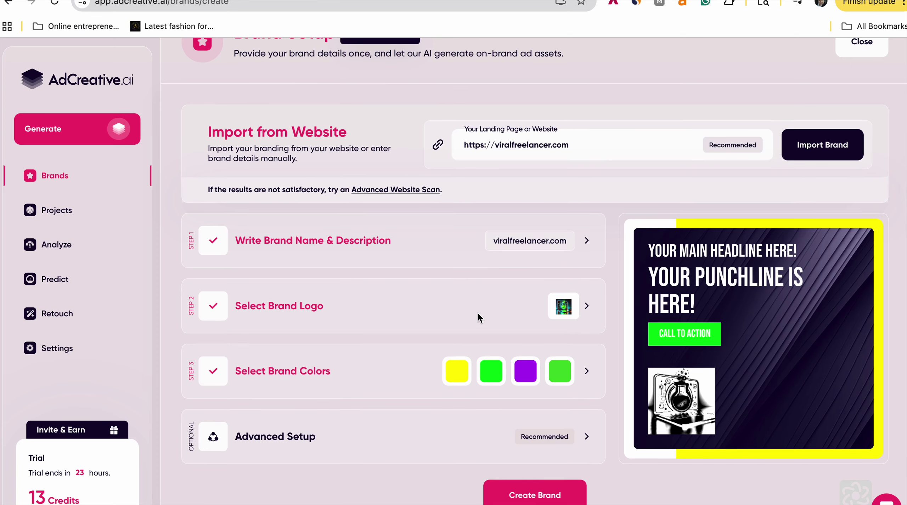
{"action": "left_click", "coordinate": [521, 495]}
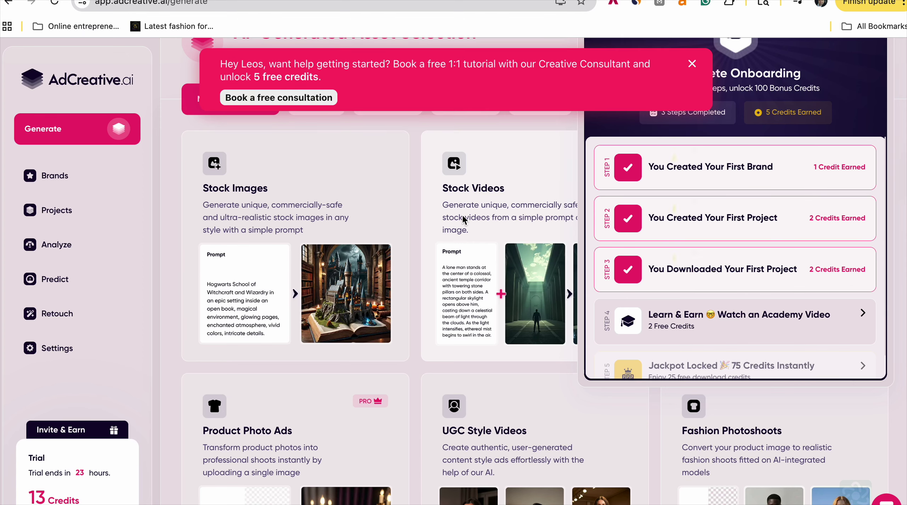
Dismiss the free consultation banner and the onboarding checklist to reveal the asset types available for generation.
{"action": "left_click", "coordinate": [692, 63]}
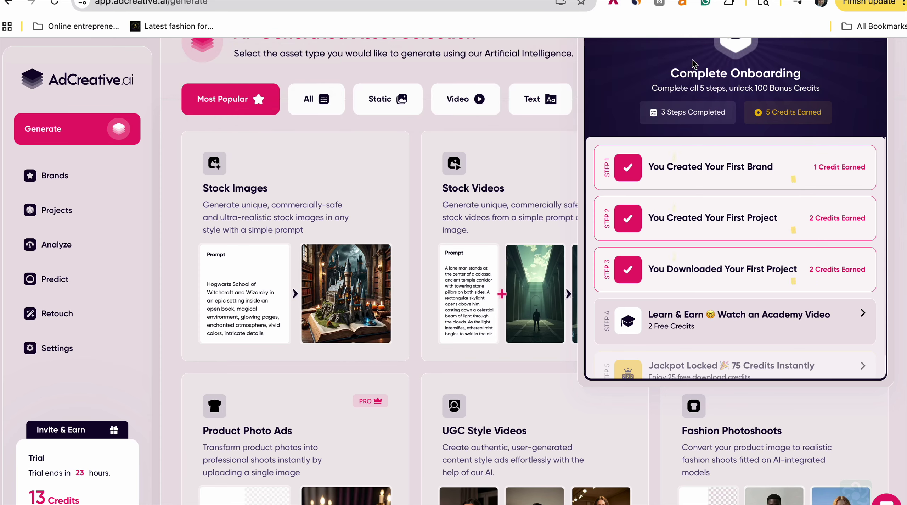
{"action": "scroll", "coordinate": [677, 161], "scroll_direction": "up", "scroll_amount": 3}
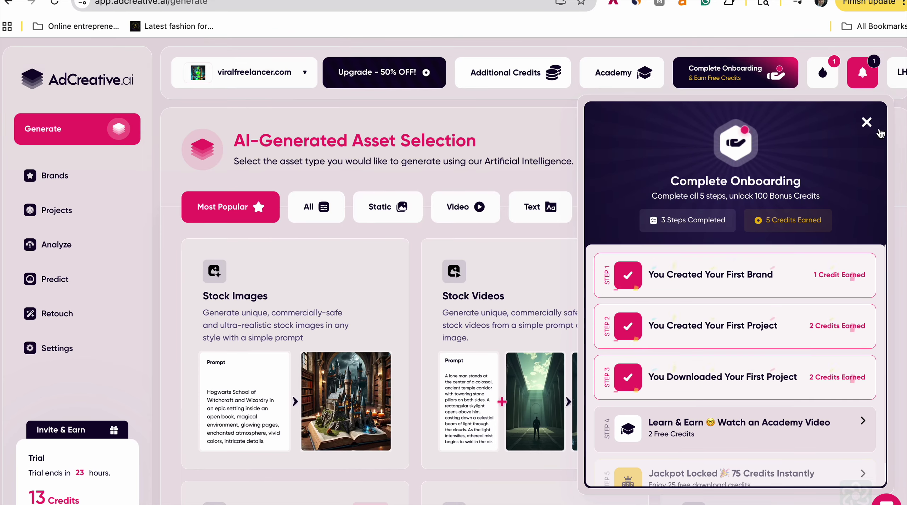
{"action": "left_click", "coordinate": [867, 122]}
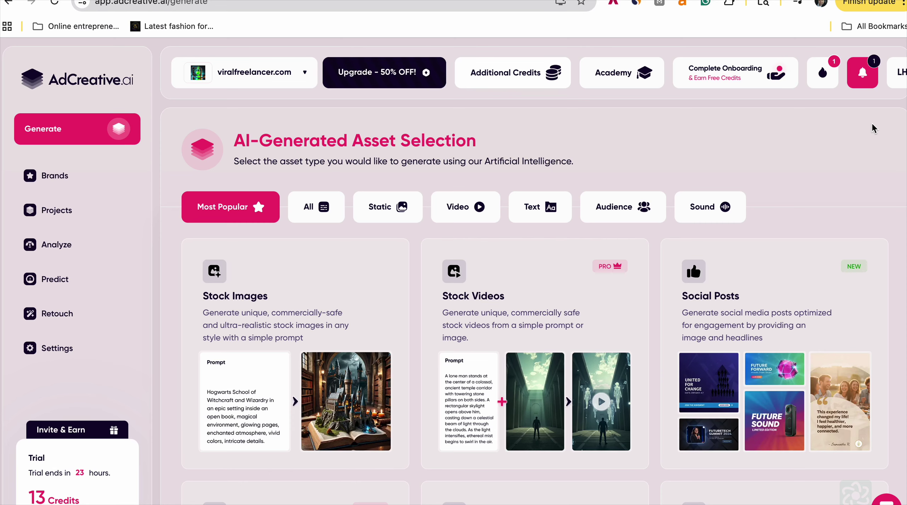
{"action": "scroll", "coordinate": [773, 189], "scroll_direction": "down", "scroll_amount": 4}
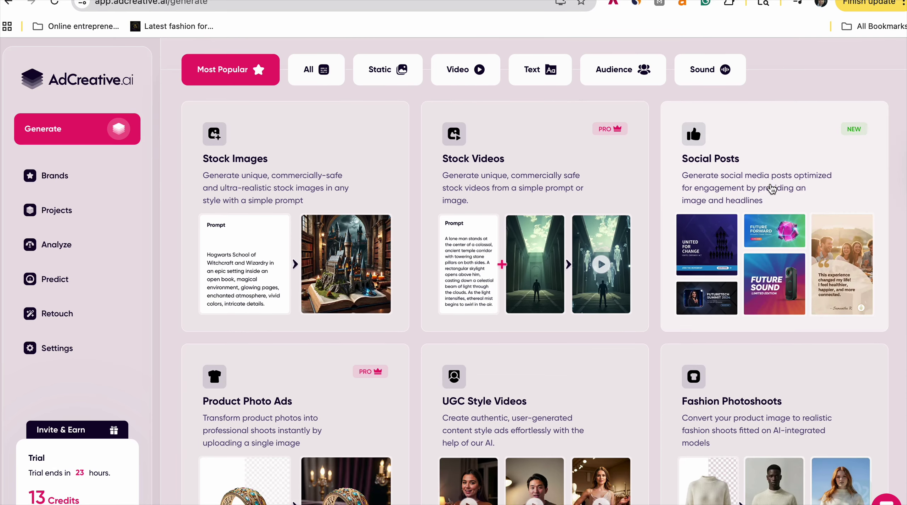
Look over the available asset types and start a Social Posts project.
{"action": "scroll", "coordinate": [772, 188], "scroll_direction": "down", "scroll_amount": 7}
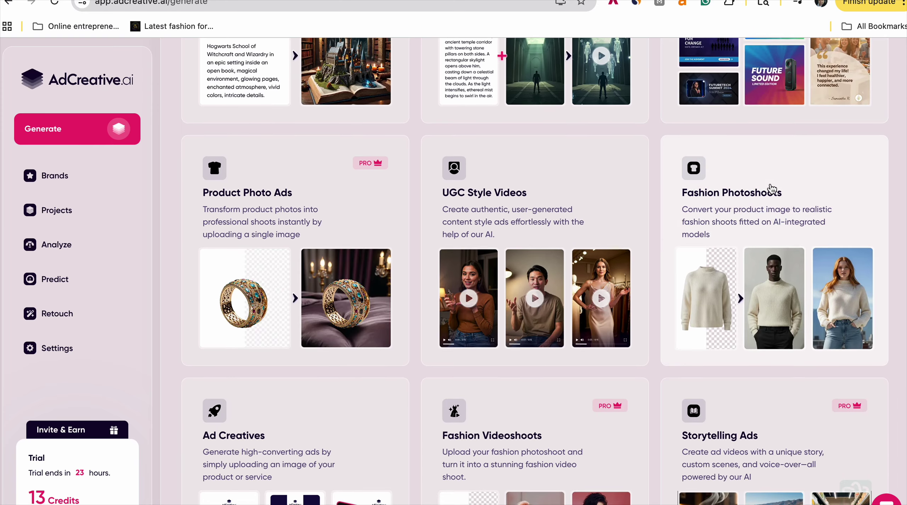
{"action": "scroll", "coordinate": [772, 189], "scroll_direction": "down", "scroll_amount": 2}
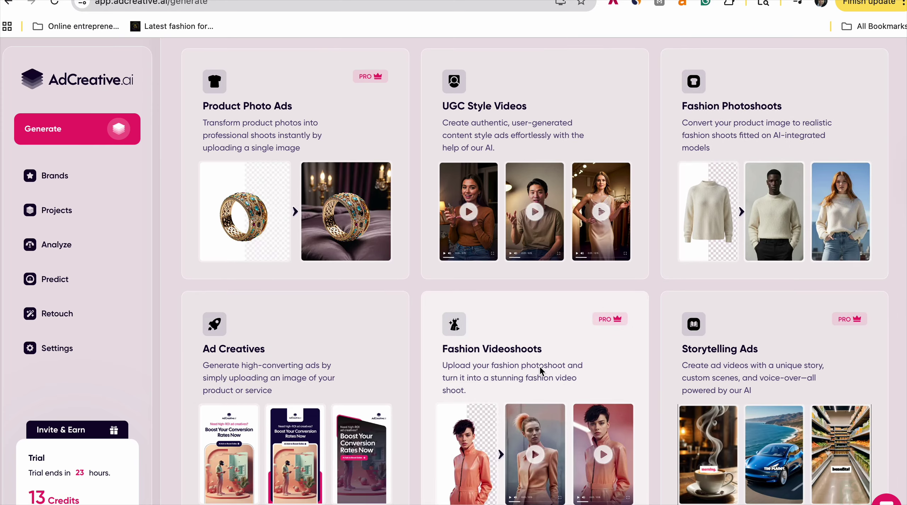
{"action": "scroll", "coordinate": [662, 360], "scroll_direction": "down", "scroll_amount": 1}
{"action": "scroll", "coordinate": [662, 360], "scroll_direction": "up", "scroll_amount": 14}
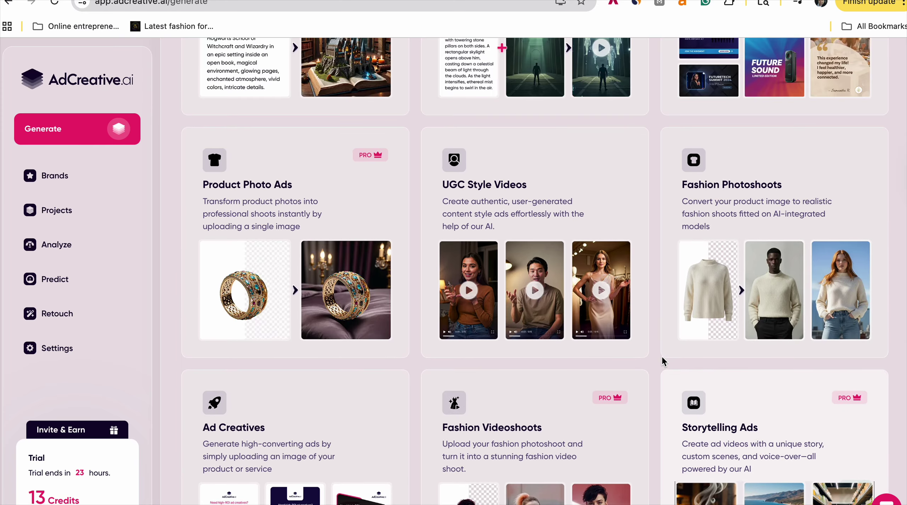
{"action": "scroll", "coordinate": [662, 360], "scroll_direction": "down", "scroll_amount": 1}
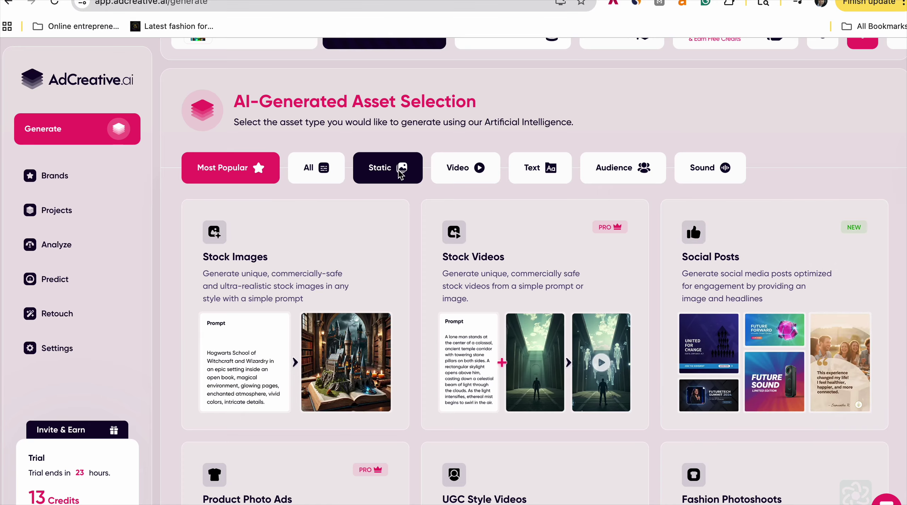
{"action": "left_click", "coordinate": [33, 1]}
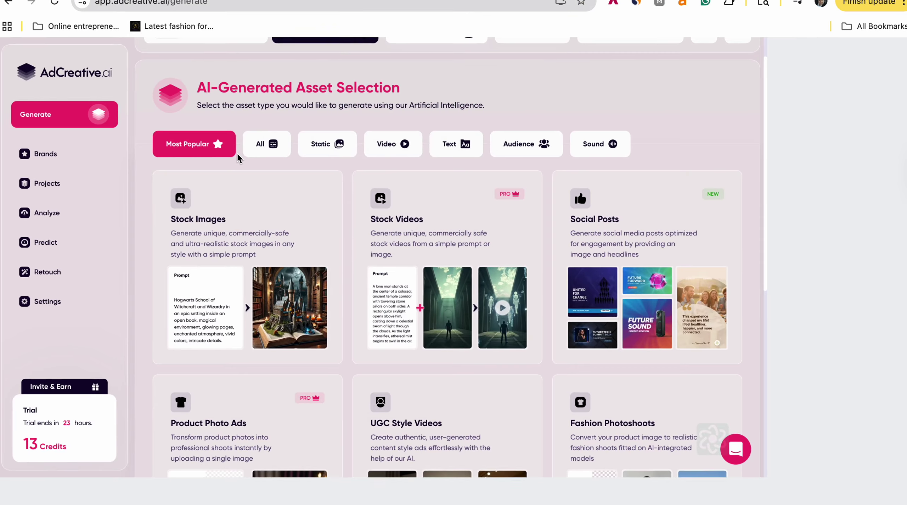
{"action": "key", "text": "ctrl+super+f"}
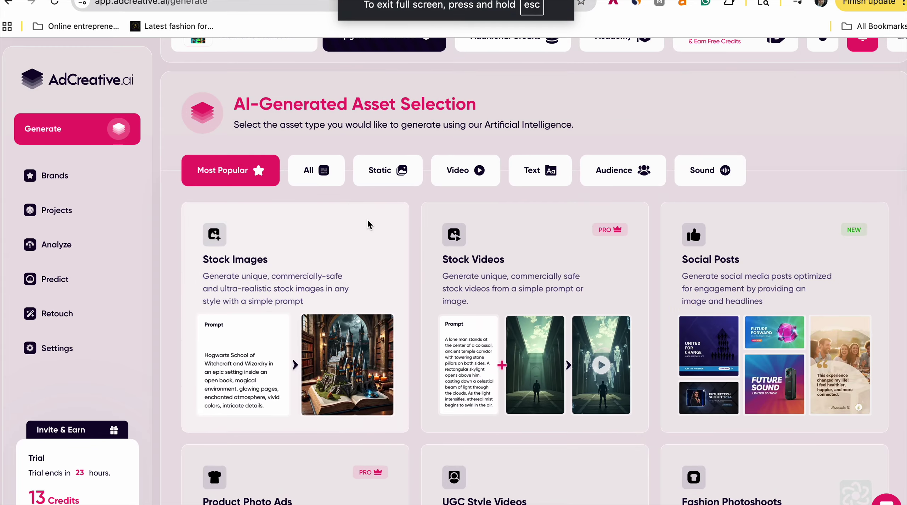
{"action": "left_click", "coordinate": [754, 280]}
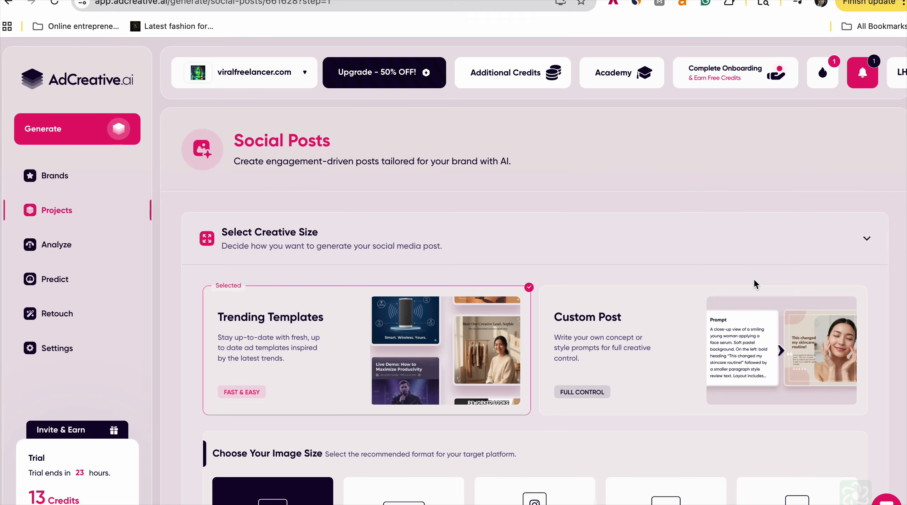
Keep Trending Templates with the Post Size (1024x1024) format and proceed to choosing a post type.
{"action": "scroll", "coordinate": [754, 280], "scroll_direction": "down", "scroll_amount": 3}
{"action": "scroll", "coordinate": [754, 280], "scroll_direction": "down", "scroll_amount": 2}
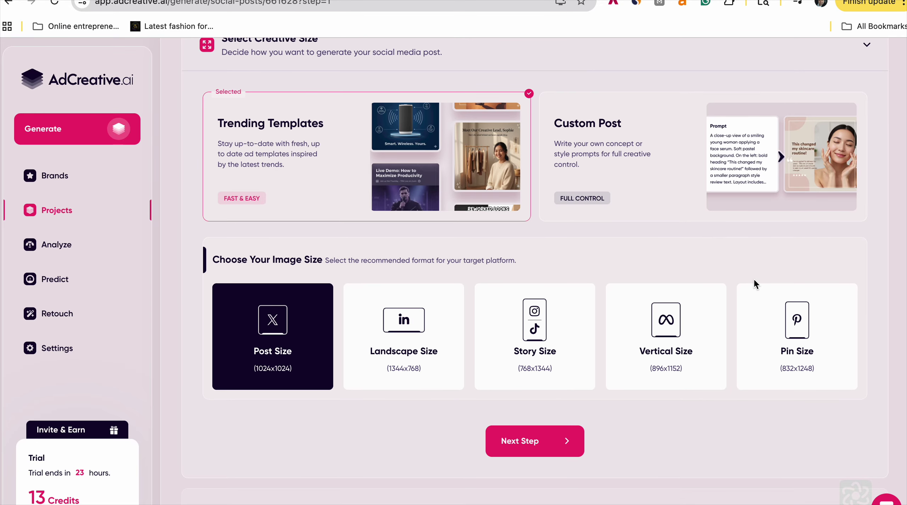
{"action": "scroll", "coordinate": [754, 280], "scroll_direction": "down", "scroll_amount": 3}
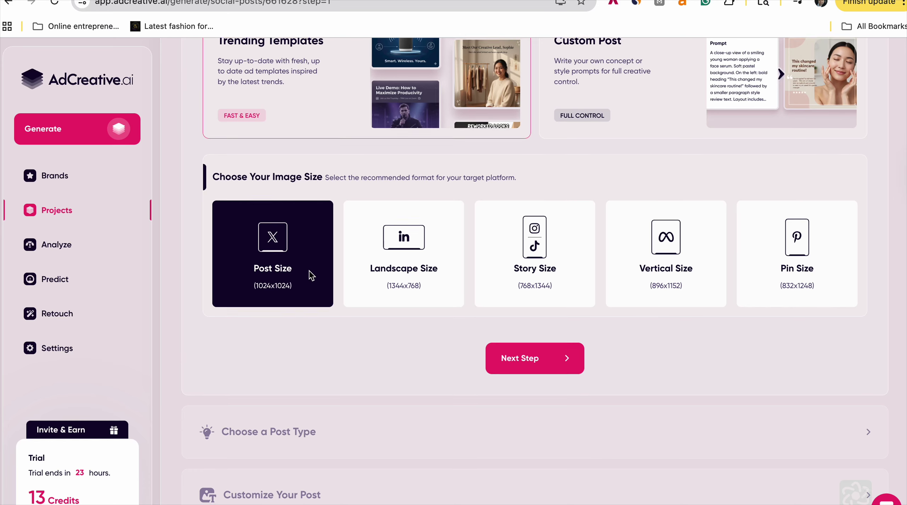
{"action": "scroll", "coordinate": [309, 269], "scroll_direction": "down", "scroll_amount": 2}
{"action": "scroll", "coordinate": [309, 269], "scroll_direction": "up", "scroll_amount": 1}
{"action": "scroll", "coordinate": [311, 276], "scroll_direction": "down", "scroll_amount": 3}
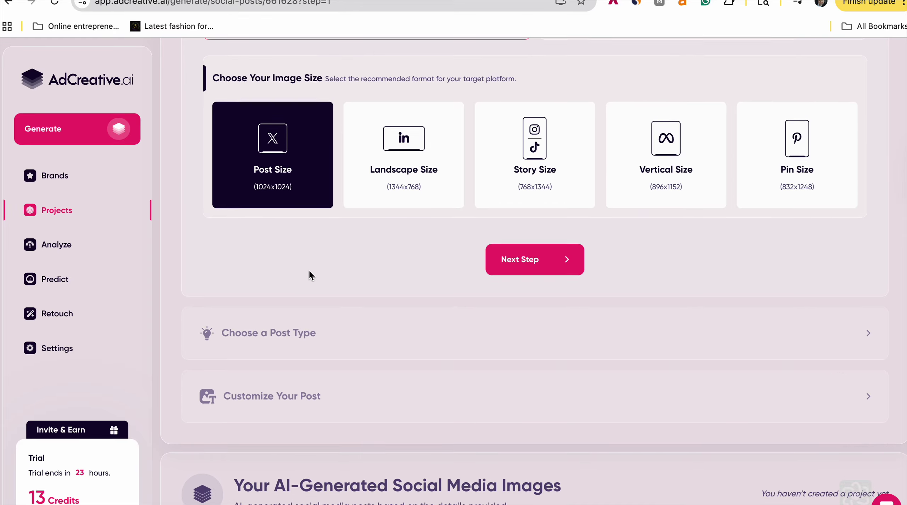
{"action": "left_click", "coordinate": [498, 257]}
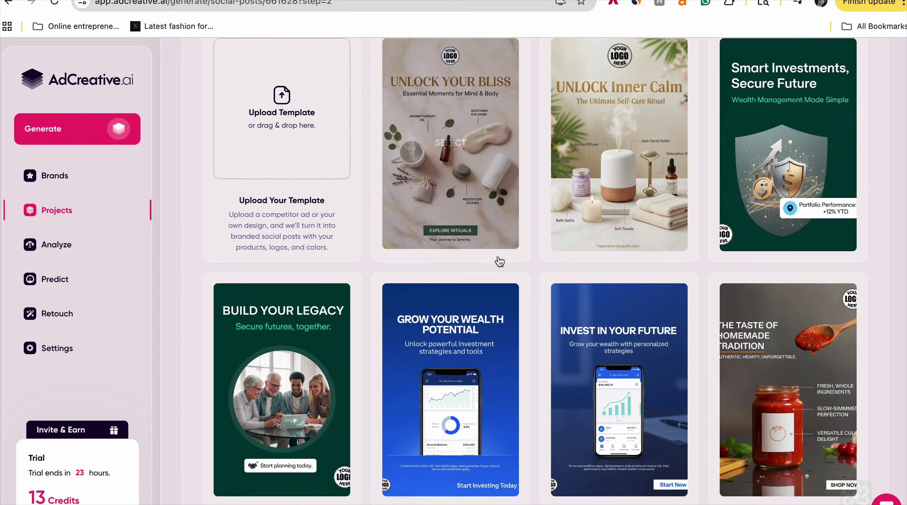
Examine the post templates offered under Choose a Post Type, through to the end of the list.
{"action": "scroll", "coordinate": [498, 261], "scroll_direction": "down", "scroll_amount": 10}
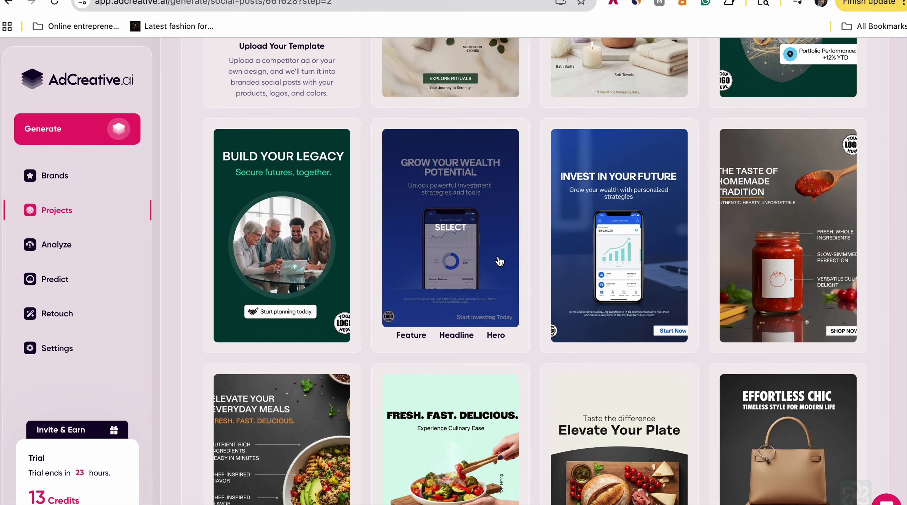
{"action": "scroll", "coordinate": [498, 261], "scroll_direction": "down", "scroll_amount": 8}
{"action": "scroll", "coordinate": [499, 261], "scroll_direction": "down", "scroll_amount": 3}
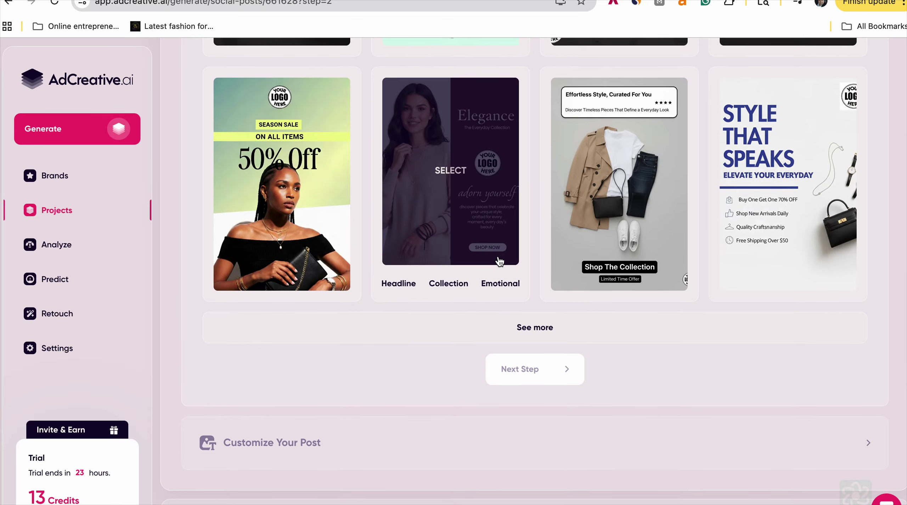
{"action": "scroll", "coordinate": [500, 262], "scroll_direction": "down", "scroll_amount": 2}
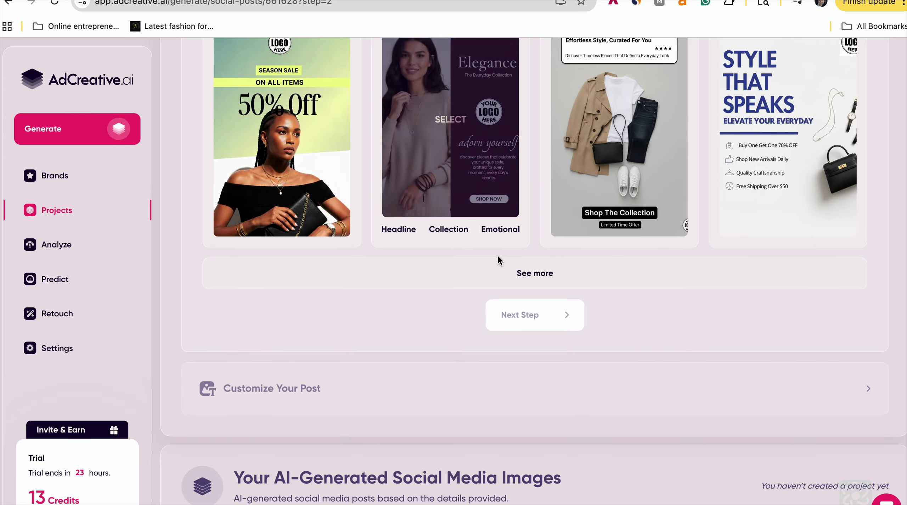
{"action": "scroll", "coordinate": [500, 261], "scroll_direction": "up", "scroll_amount": 20}
{"action": "scroll", "coordinate": [499, 262], "scroll_direction": "up", "scroll_amount": 2}
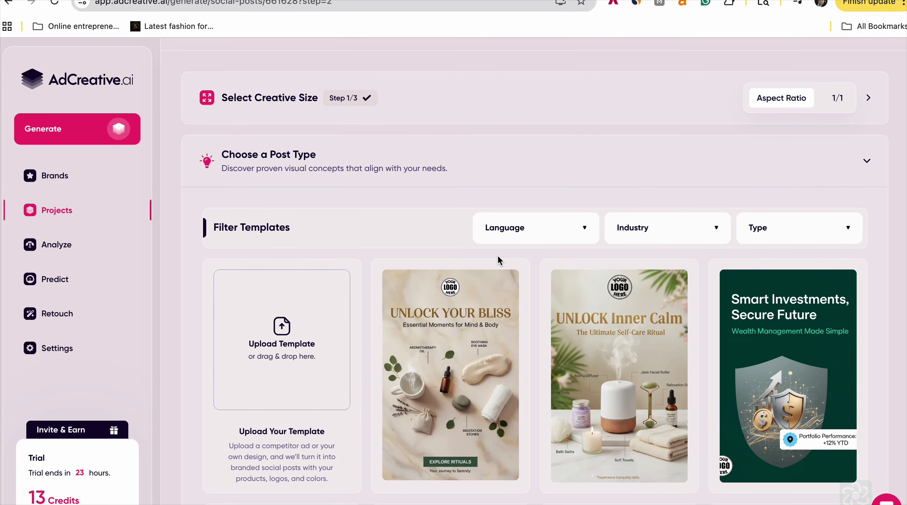
{"action": "scroll", "coordinate": [499, 260], "scroll_direction": "up", "scroll_amount": 4}
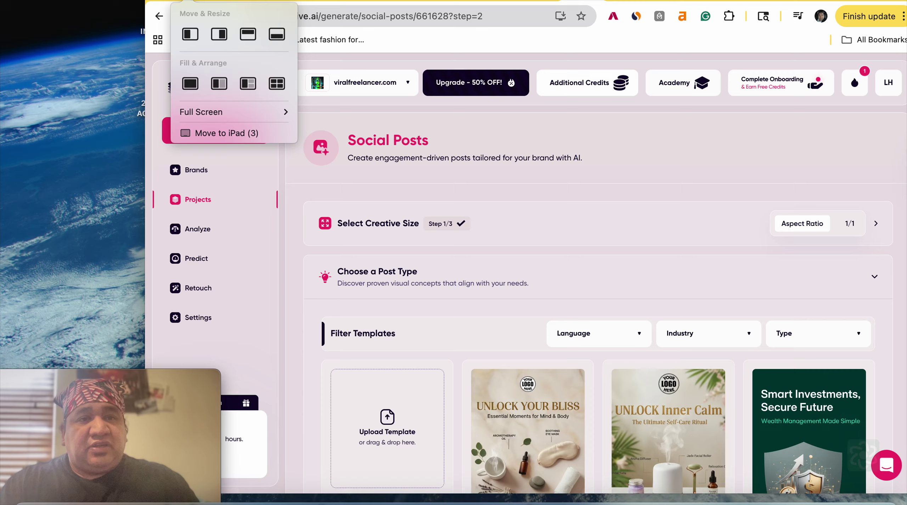
{"action": "left_click", "coordinate": [187, 0]}
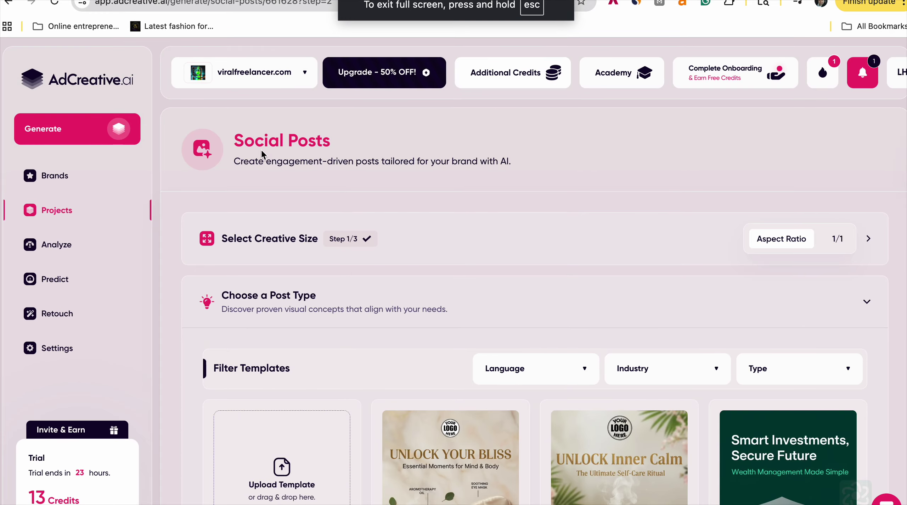
Check the options offered by the Language, Industry and Type template filters.
{"action": "scroll", "coordinate": [332, 229], "scroll_direction": "down", "scroll_amount": 2}
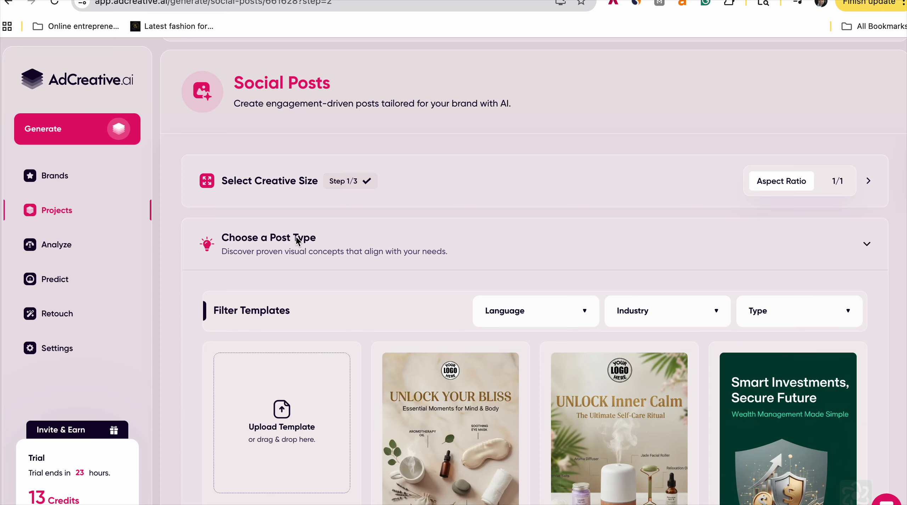
{"action": "scroll", "coordinate": [365, 235], "scroll_direction": "down", "scroll_amount": 2}
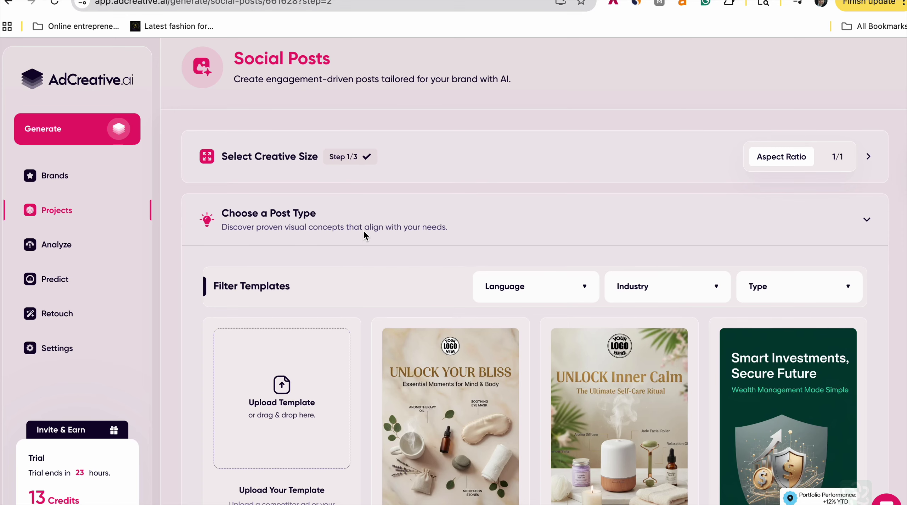
{"action": "left_click", "coordinate": [585, 259]}
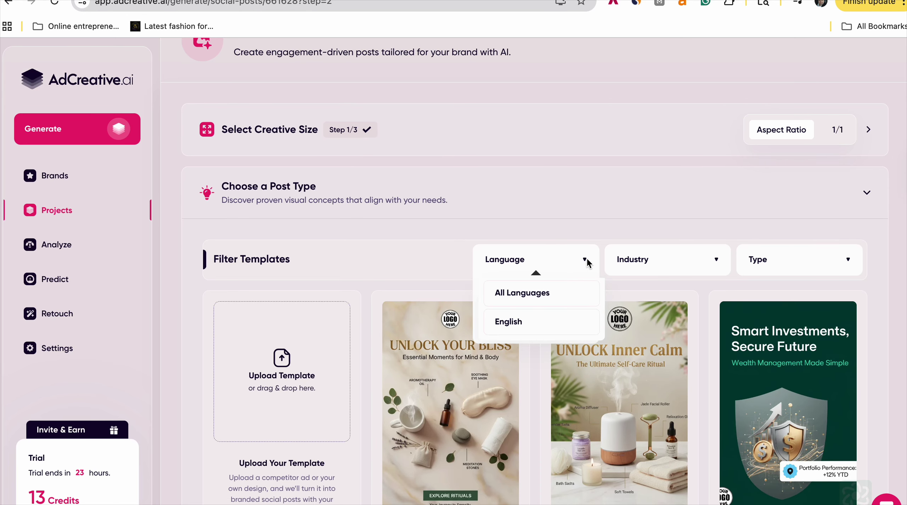
{"action": "left_click", "coordinate": [715, 261]}
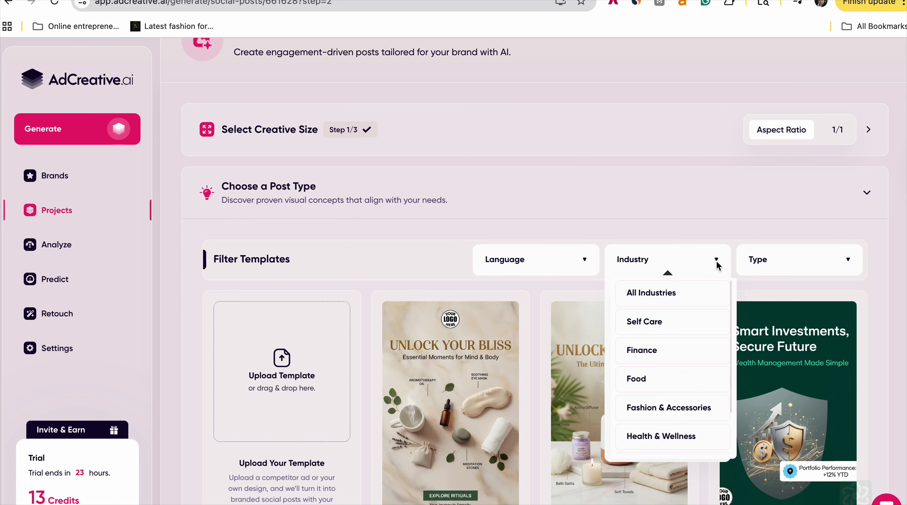
{"action": "left_click", "coordinate": [848, 260]}
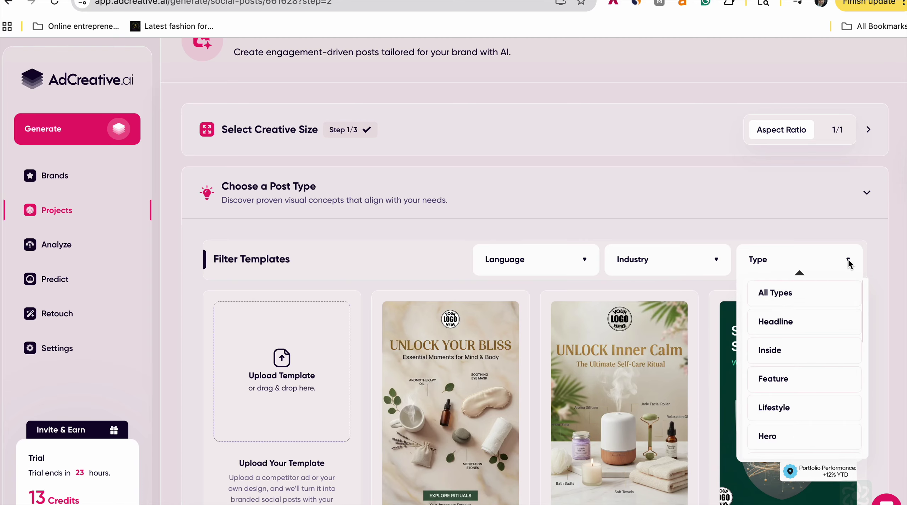
Review the full template gallery once more, leaving the Type filter without choosing an option.
{"action": "scroll", "coordinate": [441, 254], "scroll_direction": "down", "scroll_amount": 10}
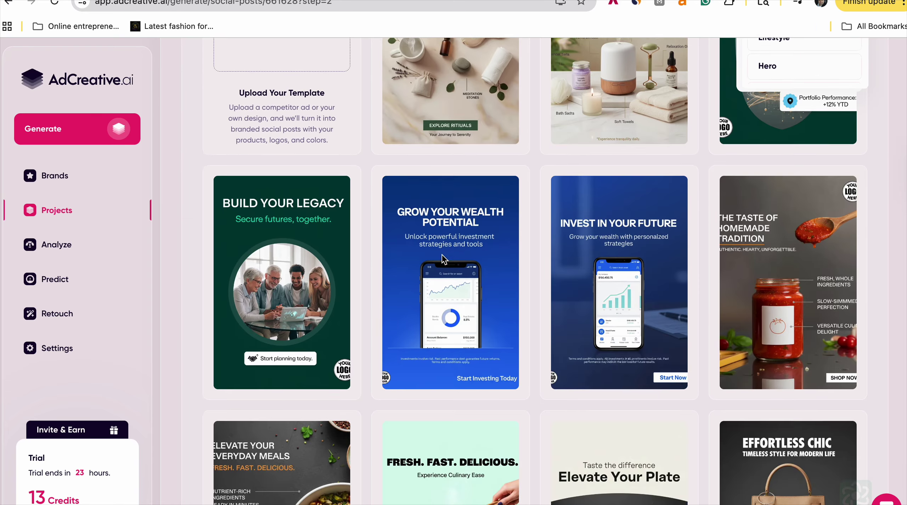
{"action": "scroll", "coordinate": [441, 253], "scroll_direction": "down", "scroll_amount": 2}
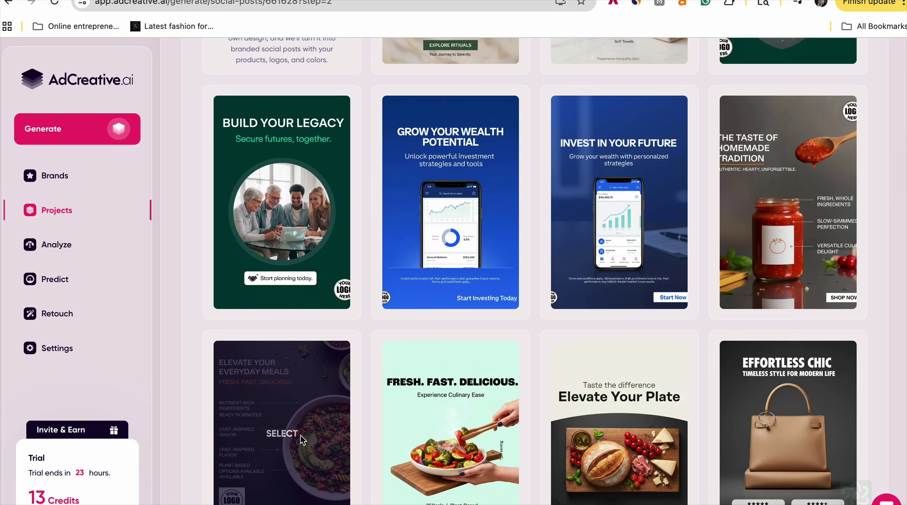
{"action": "scroll", "coordinate": [301, 439], "scroll_direction": "down", "scroll_amount": 6}
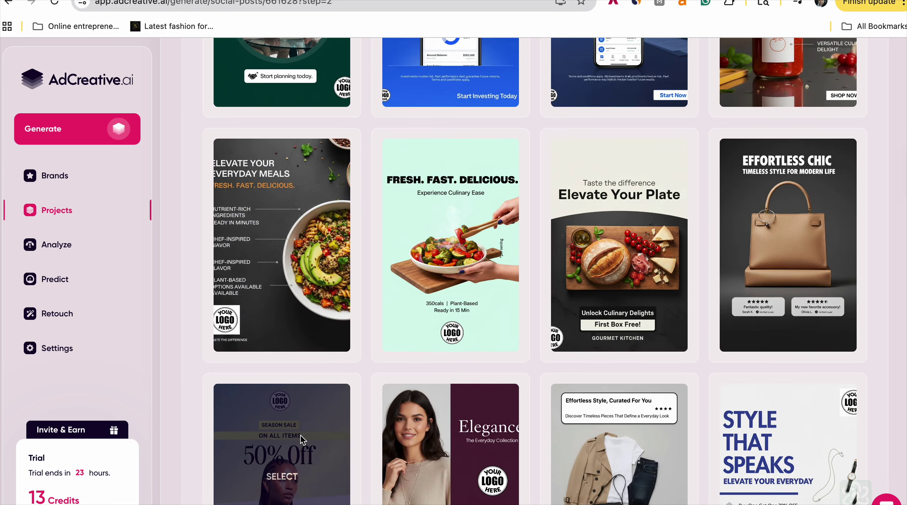
{"action": "scroll", "coordinate": [300, 436], "scroll_direction": "down", "scroll_amount": 10}
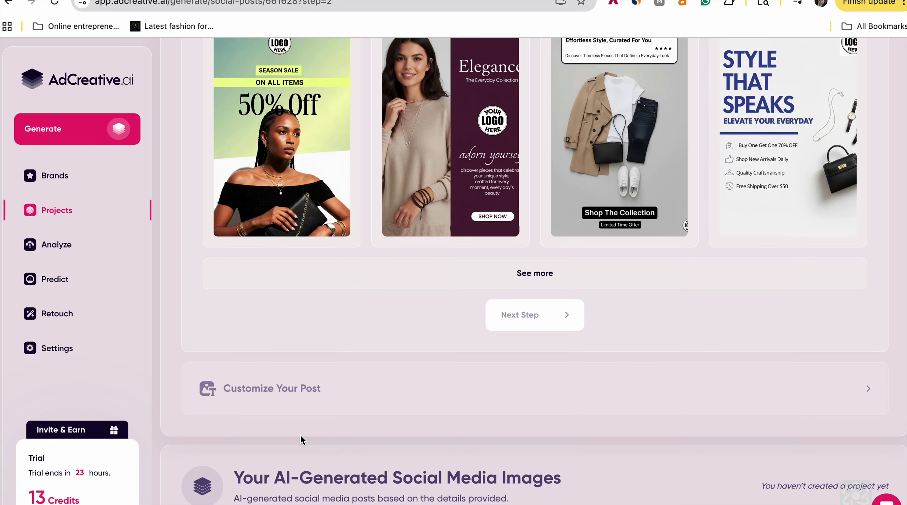
{"action": "scroll", "coordinate": [300, 439], "scroll_direction": "up", "scroll_amount": 20}
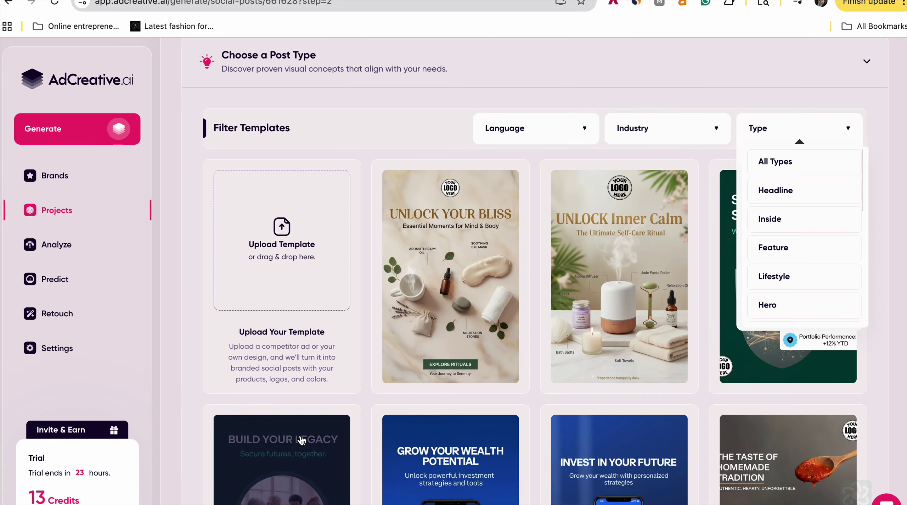
{"action": "scroll", "coordinate": [302, 440], "scroll_direction": "up", "scroll_amount": 7}
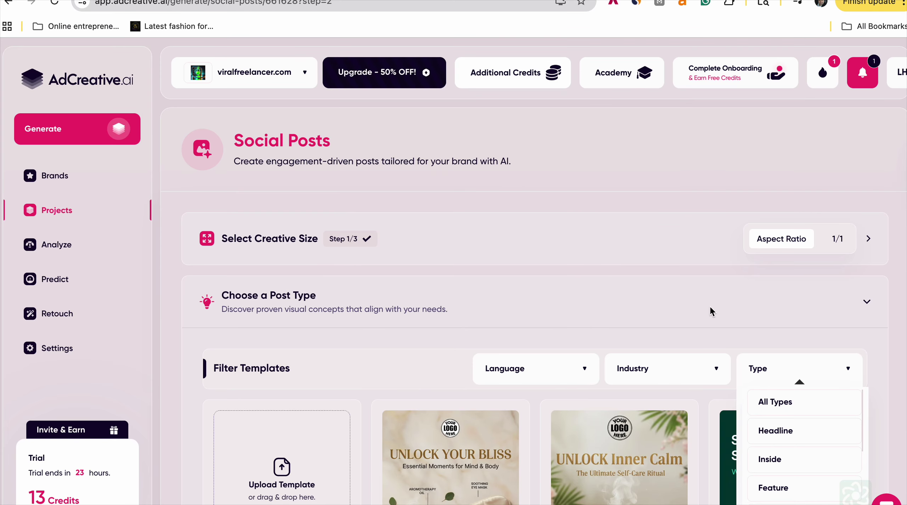
{"action": "scroll", "coordinate": [711, 311], "scroll_direction": "down", "scroll_amount": 1}
{"action": "left_click", "coordinate": [868, 284]}
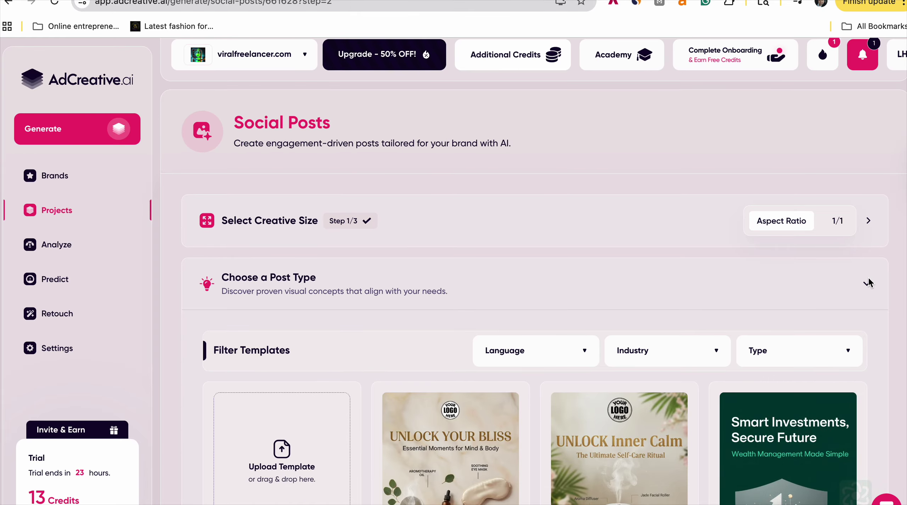
Reopen Select Creative Size to review the post modes and image sizes, and return to the templates with Post Size (1024x1024).
{"action": "left_click", "coordinate": [868, 220]}
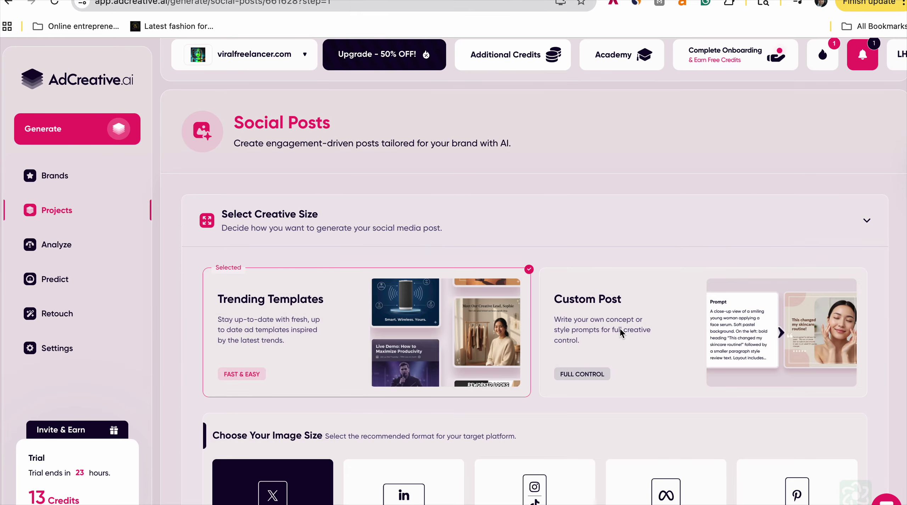
{"action": "scroll", "coordinate": [620, 332], "scroll_direction": "down", "scroll_amount": 6}
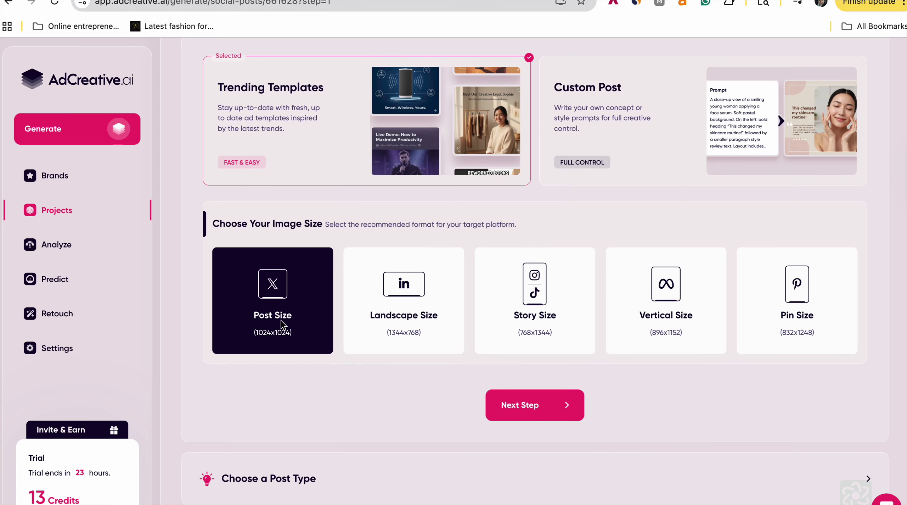
{"action": "left_click", "coordinate": [537, 407]}
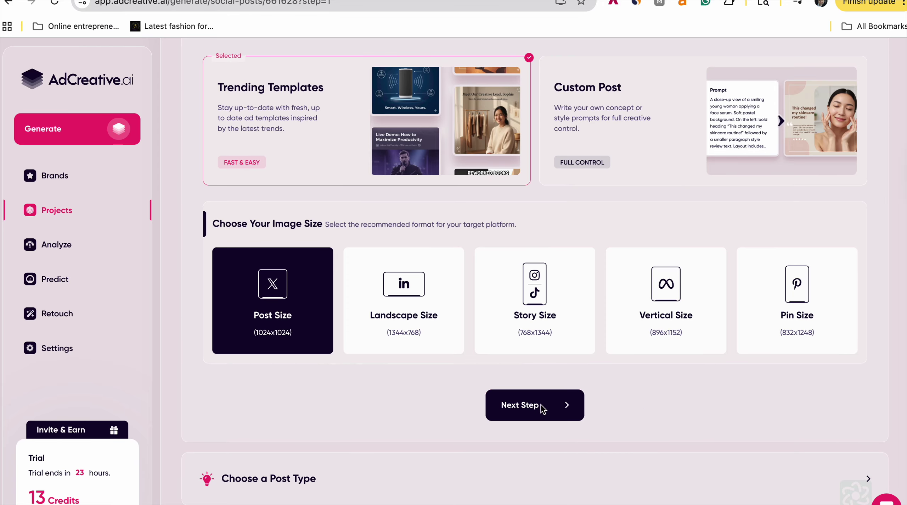
Select the "Build Your Legacy" template for the social post.
{"action": "scroll", "coordinate": [540, 408], "scroll_direction": "down", "scroll_amount": 2}
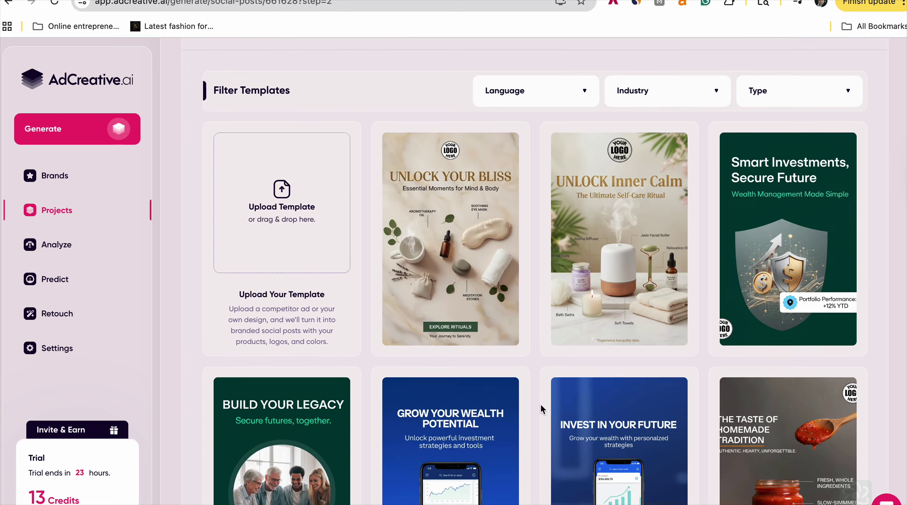
{"action": "scroll", "coordinate": [521, 379], "scroll_direction": "down", "scroll_amount": 3}
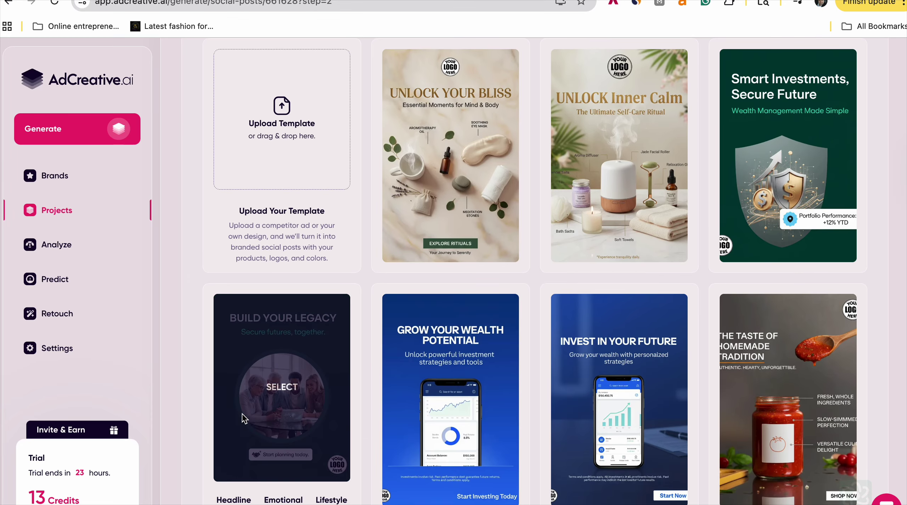
{"action": "left_click", "coordinate": [270, 405]}
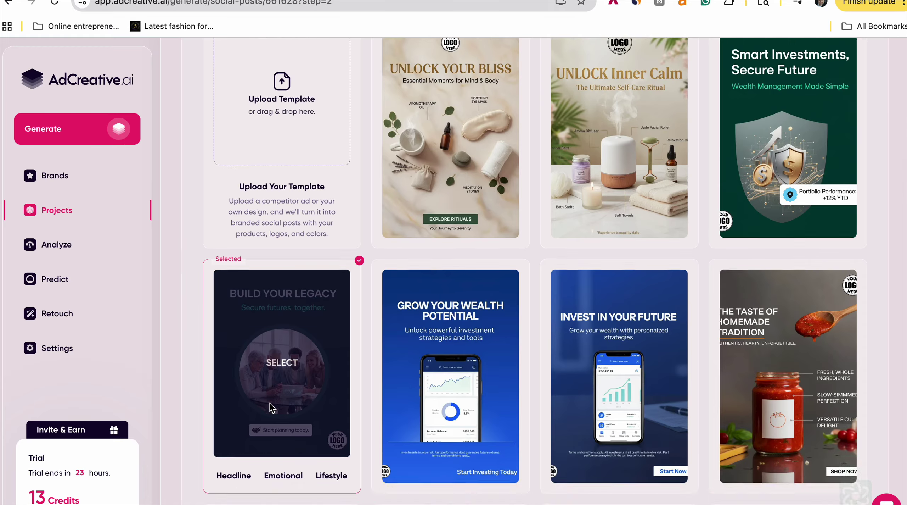
Switch the chosen template to the "Effortless Chic" handbag design and continue to the post customization stage.
{"action": "scroll", "coordinate": [270, 407], "scroll_direction": "down", "scroll_amount": 10}
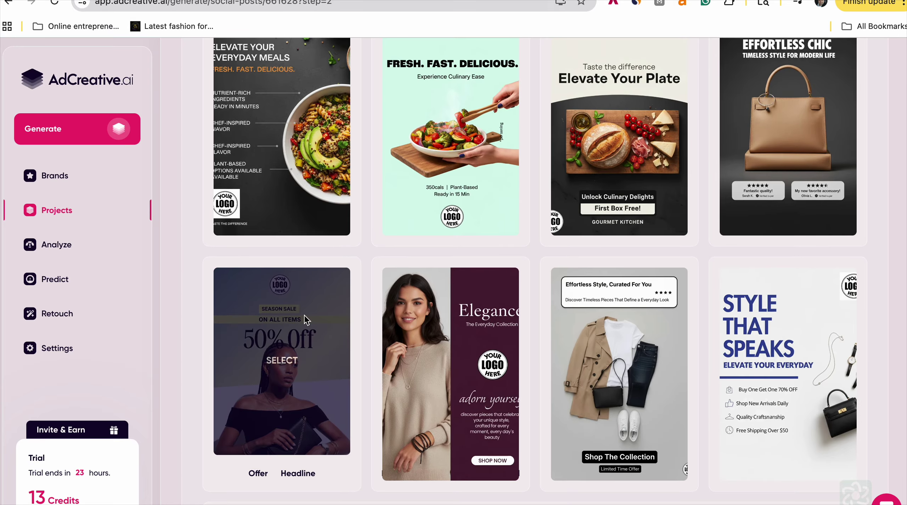
{"action": "scroll", "coordinate": [398, 193], "scroll_direction": "up", "scroll_amount": 3}
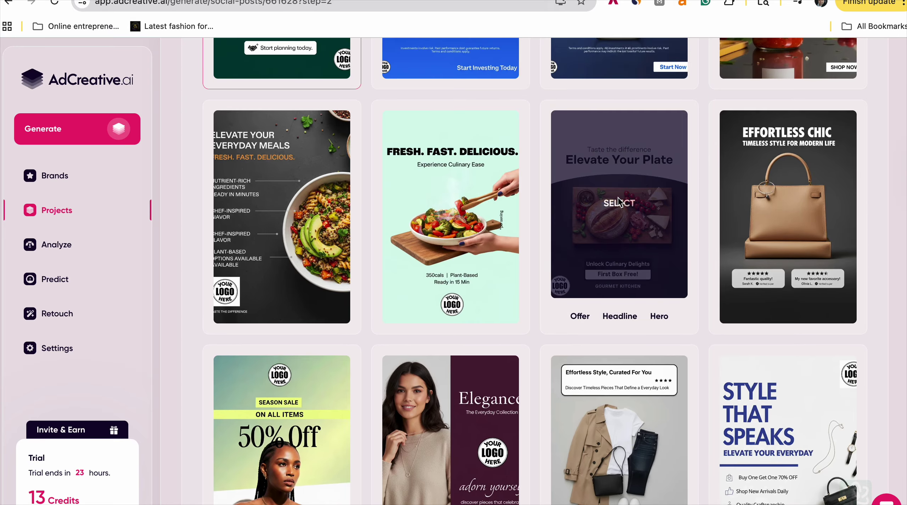
{"action": "left_click", "coordinate": [790, 191]}
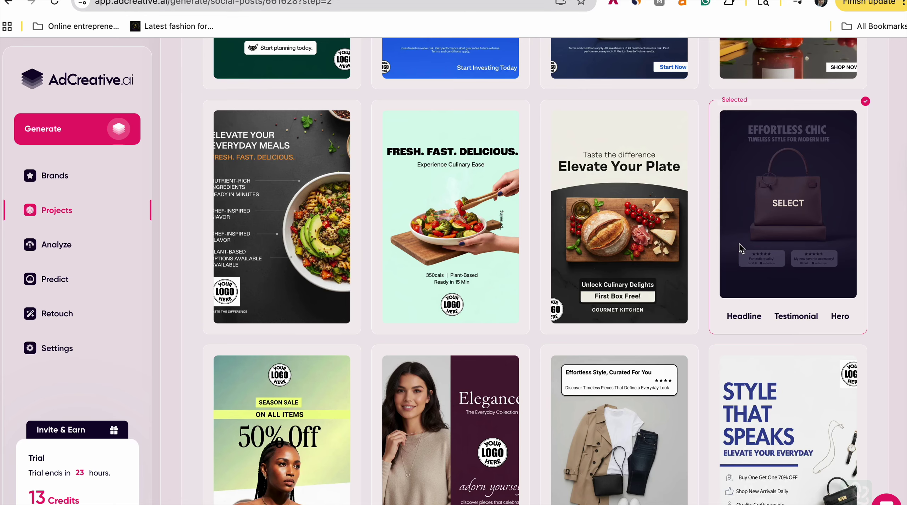
{"action": "scroll", "coordinate": [741, 249], "scroll_direction": "down", "scroll_amount": 8}
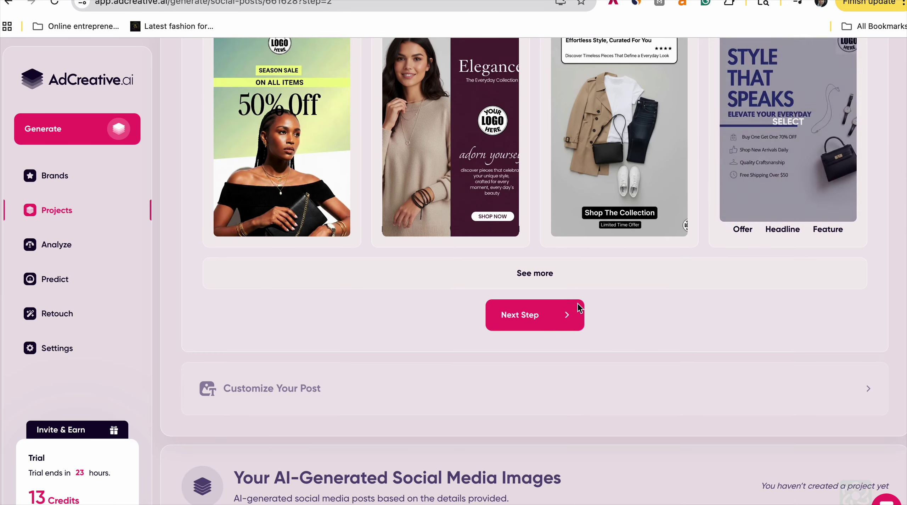
{"action": "left_click", "coordinate": [573, 313]}
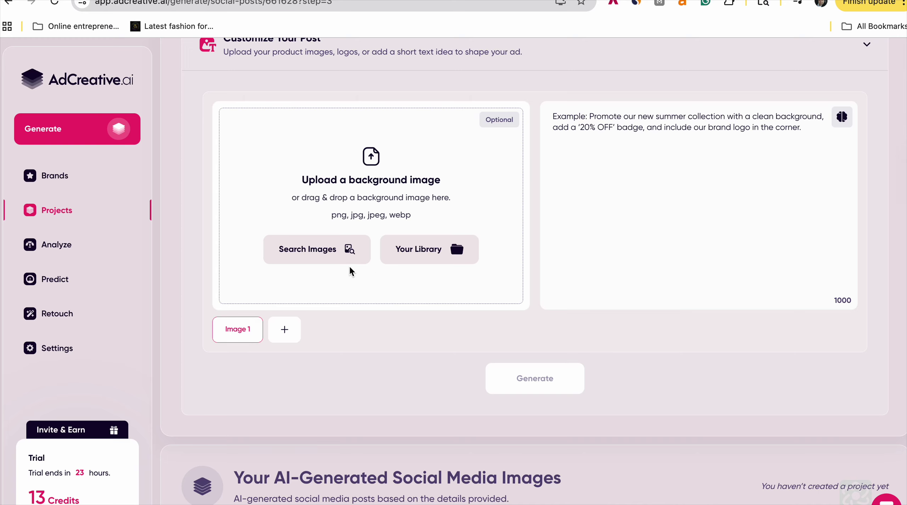
Check the viralfreelancer.com image library, close it, and search the stock image database for "agencies".
{"action": "left_click", "coordinate": [411, 256]}
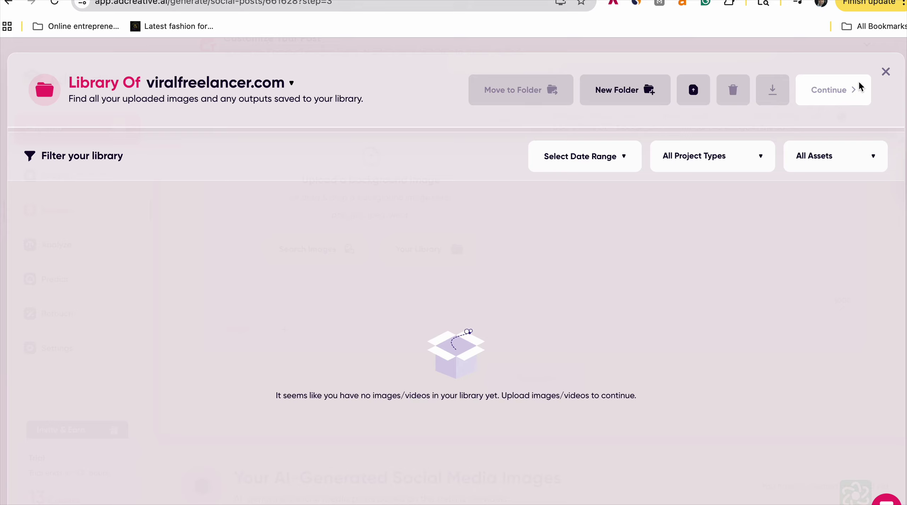
{"action": "left_click", "coordinate": [884, 72]}
{"action": "left_click", "coordinate": [332, 252]}
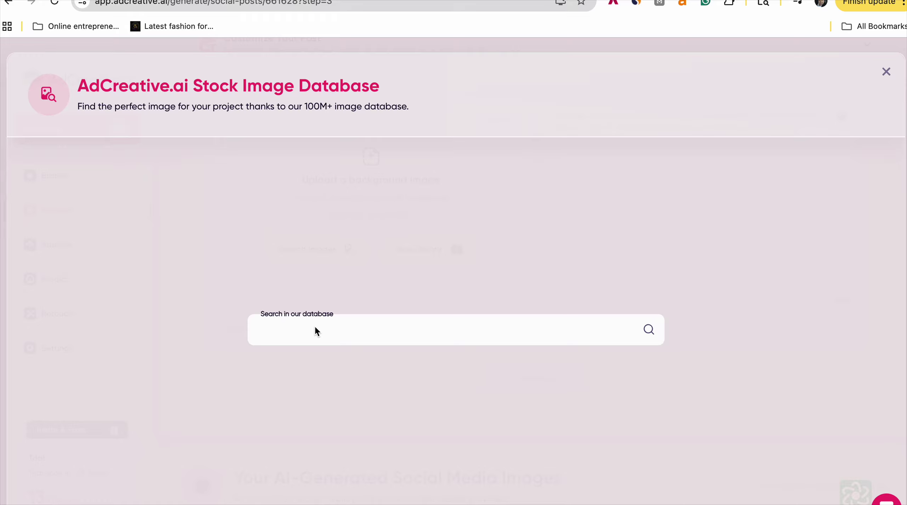
{"action": "type", "text": "agencies"}
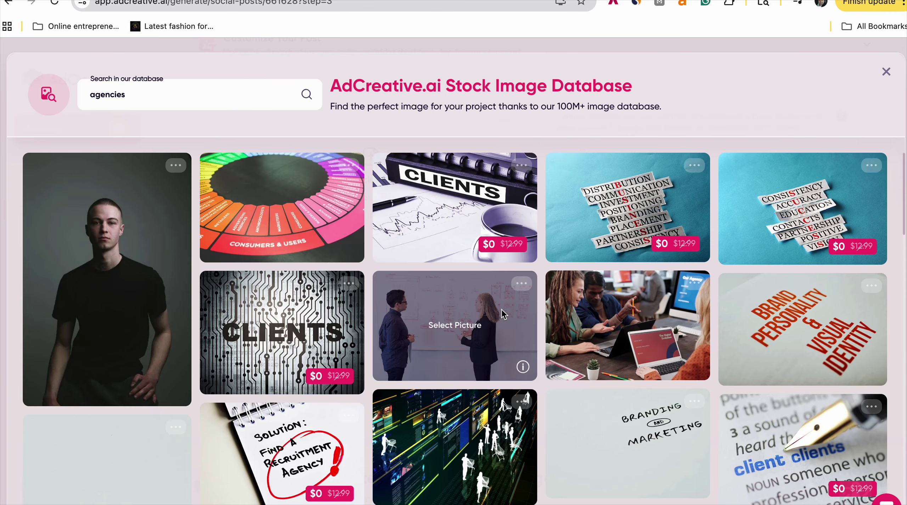
Browse the stock results and choose the "Brand Personality & Visual Identity" picture as the first background image.
{"action": "scroll", "coordinate": [503, 314], "scroll_direction": "down", "scroll_amount": 3}
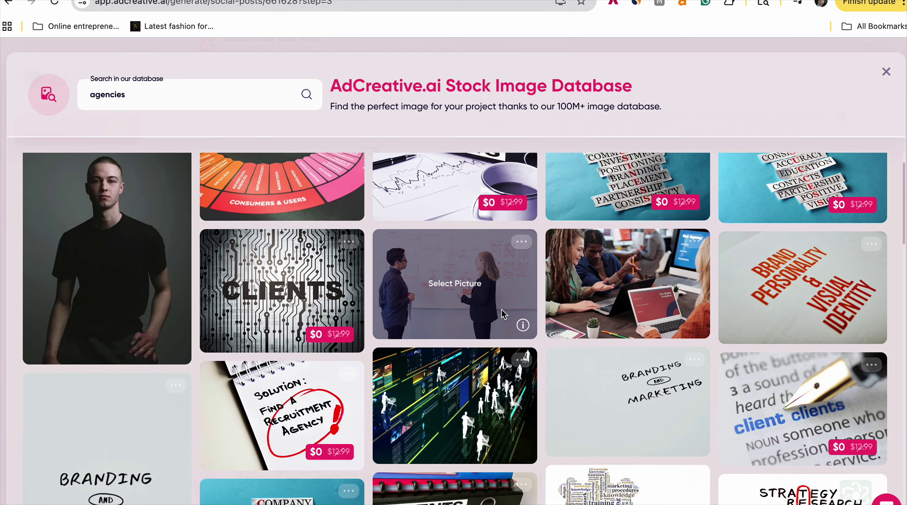
{"action": "scroll", "coordinate": [724, 300], "scroll_direction": "down", "scroll_amount": 5}
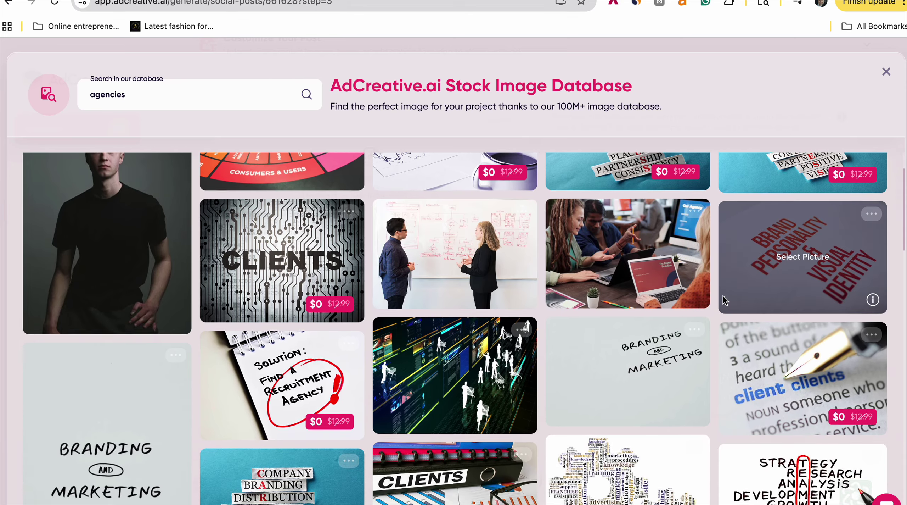
{"action": "scroll", "coordinate": [698, 312], "scroll_direction": "down", "scroll_amount": 5}
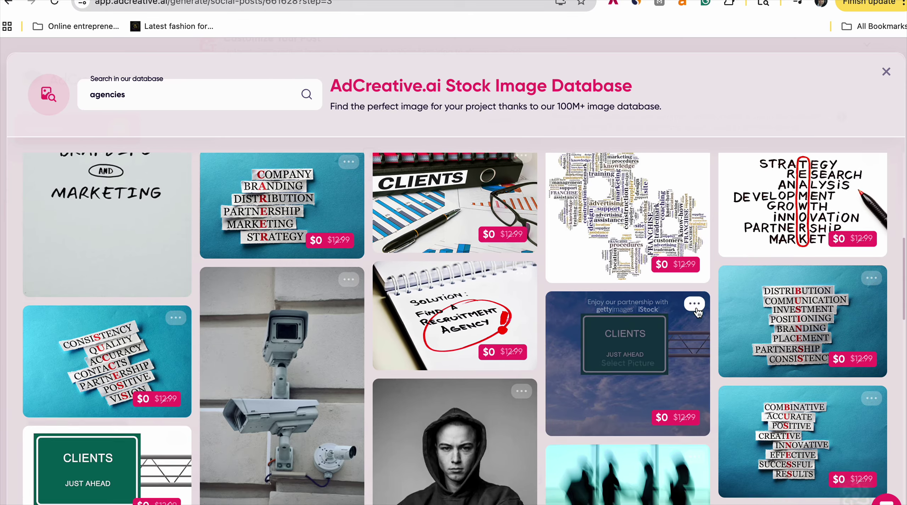
{"action": "scroll", "coordinate": [698, 312], "scroll_direction": "down", "scroll_amount": 2}
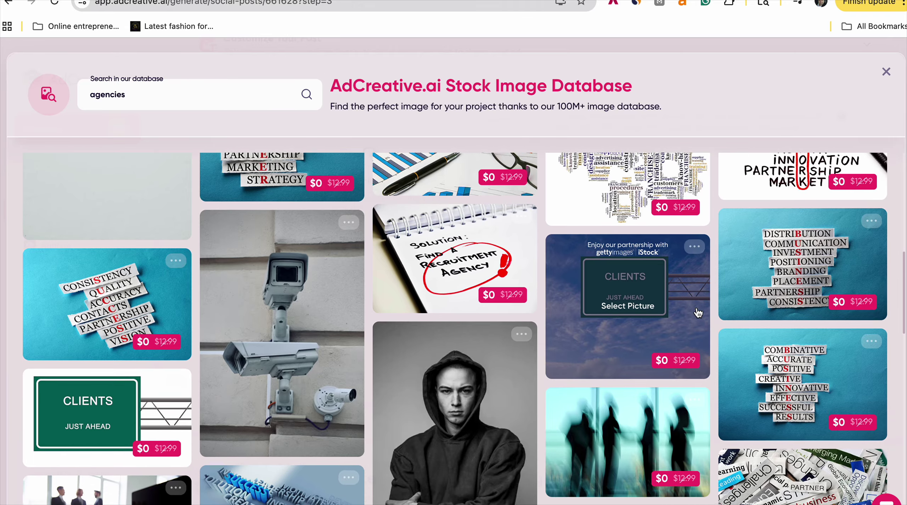
{"action": "scroll", "coordinate": [698, 313], "scroll_direction": "down", "scroll_amount": 4}
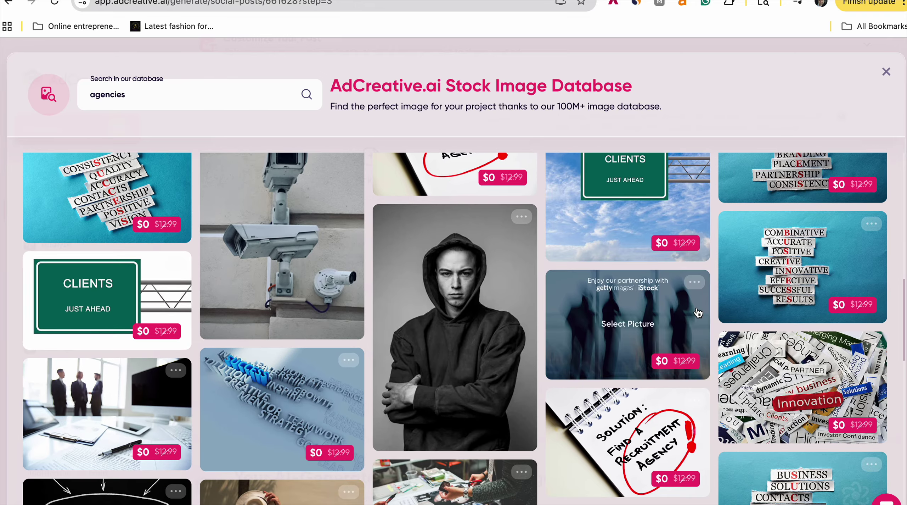
{"action": "scroll", "coordinate": [698, 313], "scroll_direction": "down", "scroll_amount": 3}
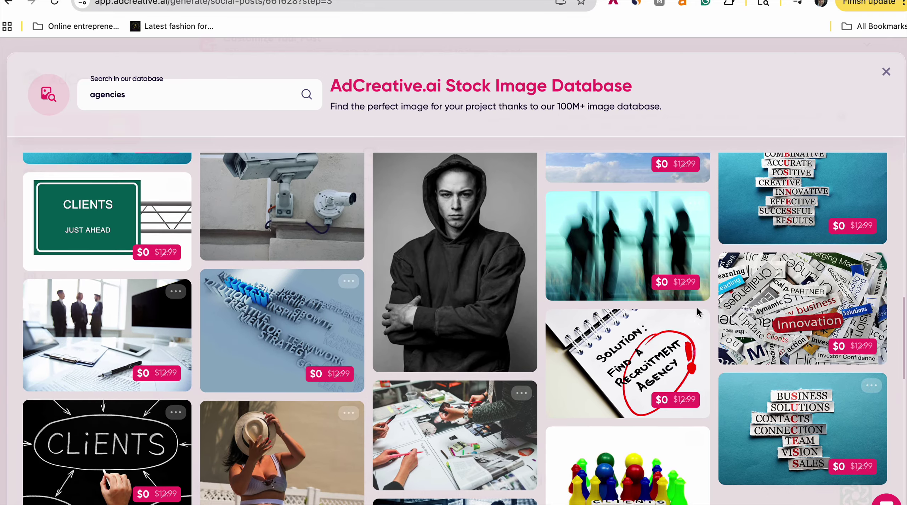
{"action": "scroll", "coordinate": [724, 365], "scroll_direction": "down", "scroll_amount": 3}
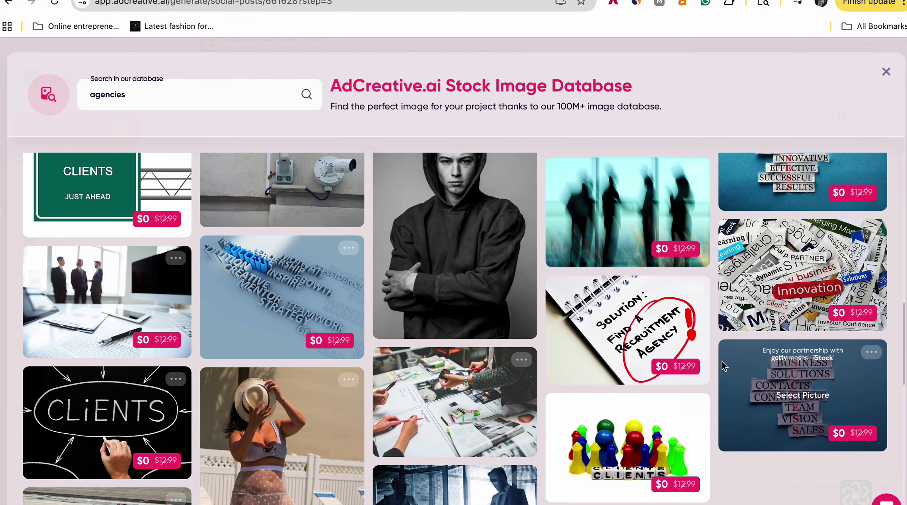
{"action": "scroll", "coordinate": [724, 365], "scroll_direction": "down", "scroll_amount": 1}
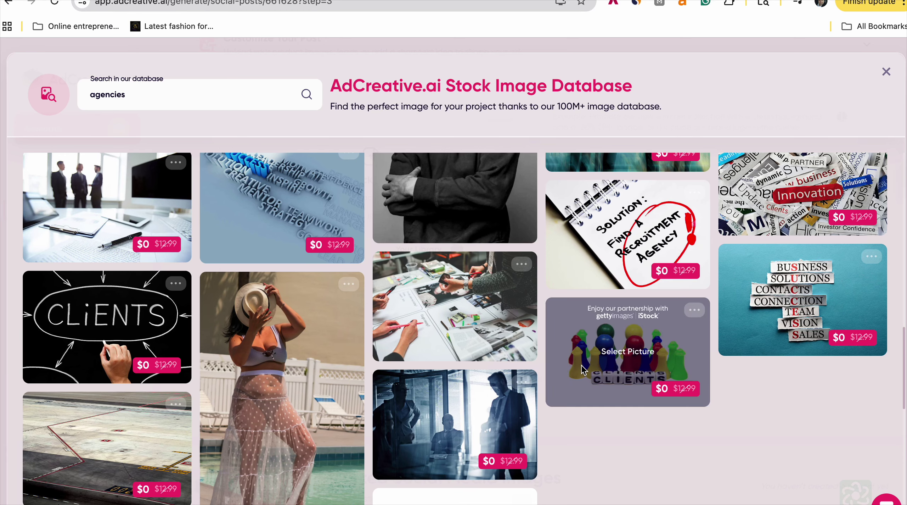
{"action": "scroll", "coordinate": [566, 404], "scroll_direction": "down", "scroll_amount": 9}
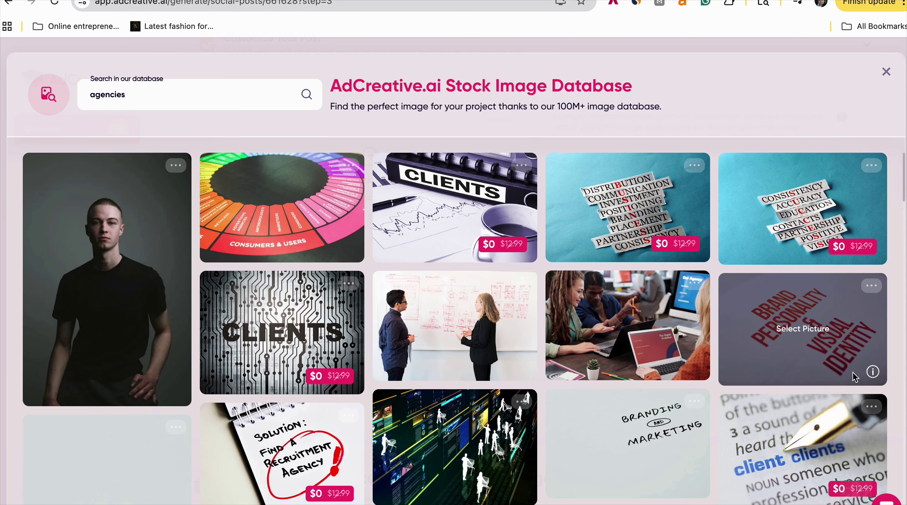
{"action": "left_click", "coordinate": [806, 355]}
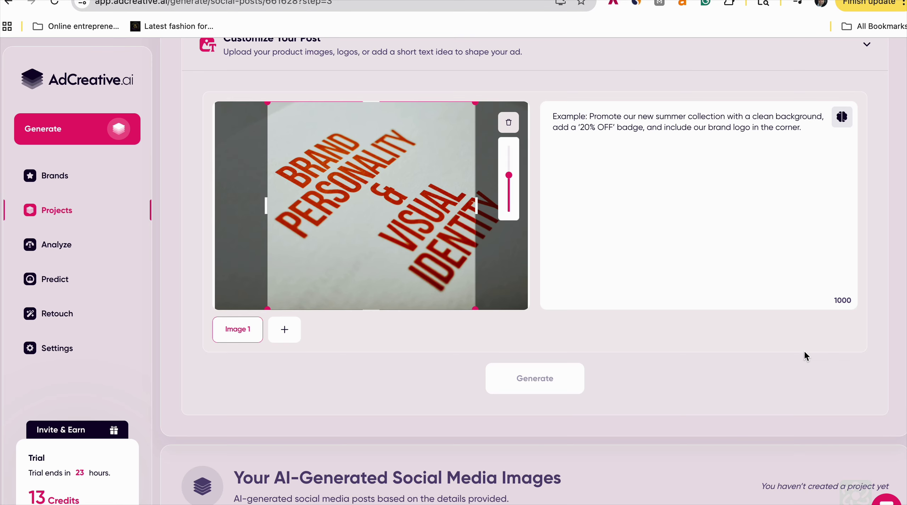
Shift and widen the crop frame of the first background image so it covers the full "Brand Personality & Visual Identity" wording.
{"action": "left_click_drag", "start_coordinate": [425, 216], "coordinate": [445, 218]}
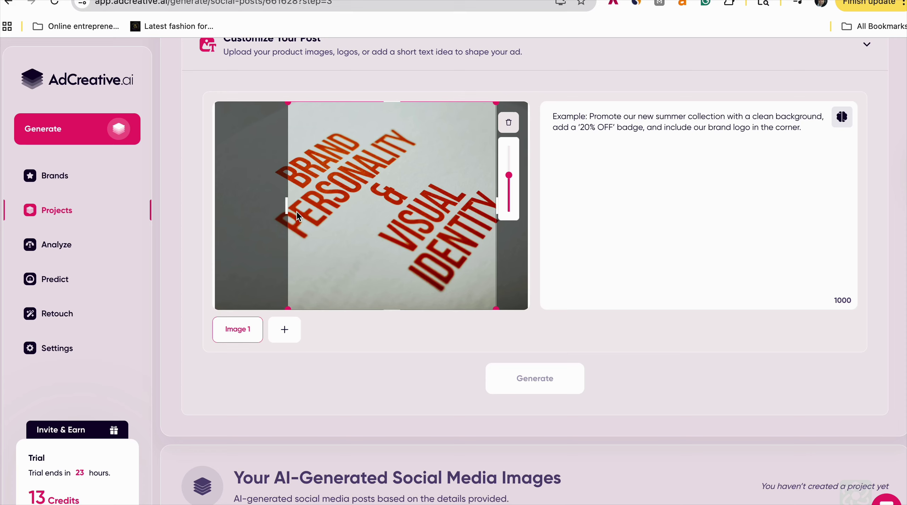
{"action": "left_click_drag", "start_coordinate": [285, 206], "coordinate": [273, 206]}
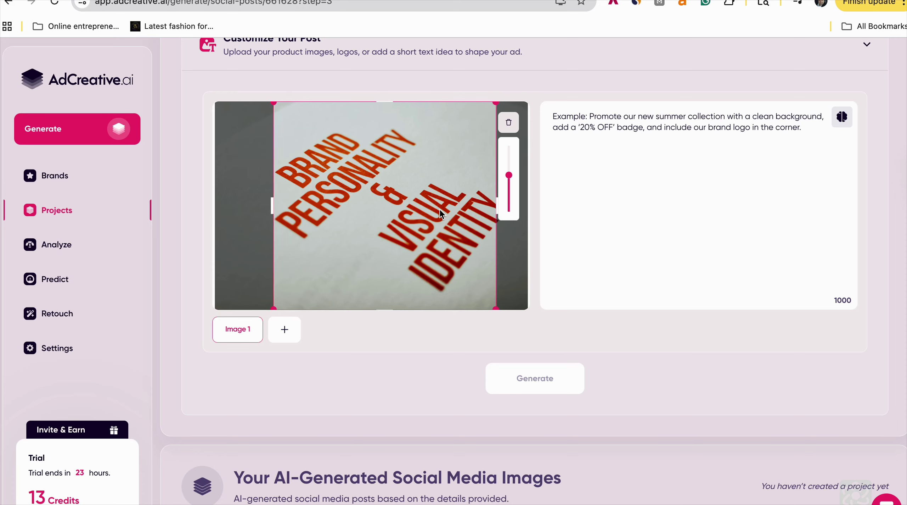
{"action": "left_click_drag", "start_coordinate": [475, 212], "coordinate": [480, 213]}
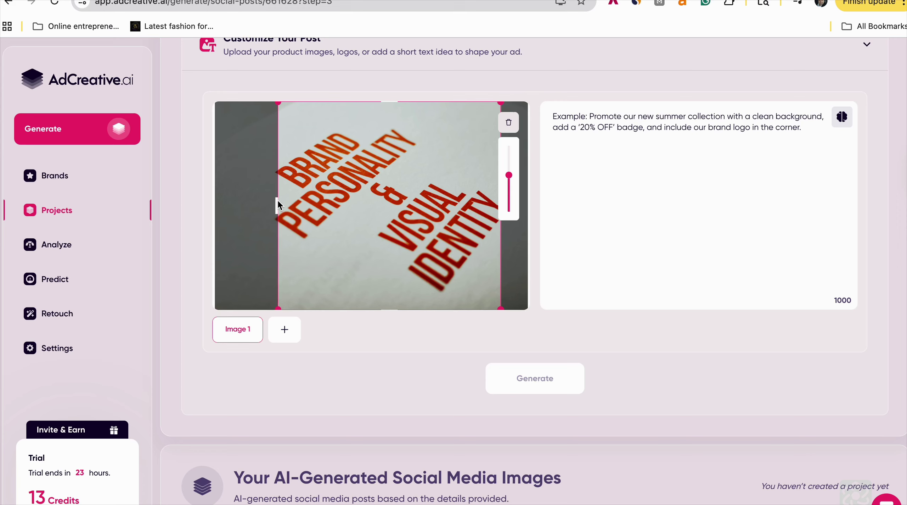
{"action": "left_click_drag", "start_coordinate": [277, 207], "coordinate": [275, 206]}
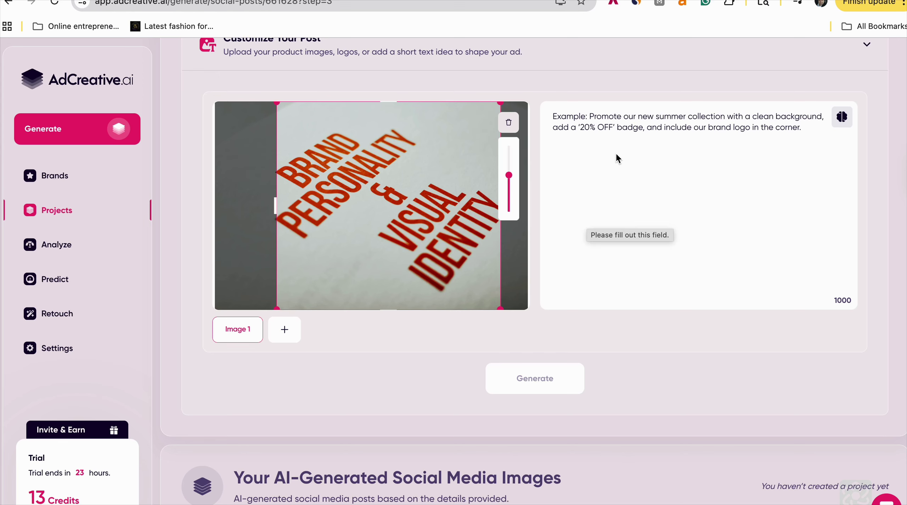
Zoom the first background image out slightly within its crop frame.
{"action": "scroll", "coordinate": [612, 161], "scroll_direction": "up", "scroll_amount": 3}
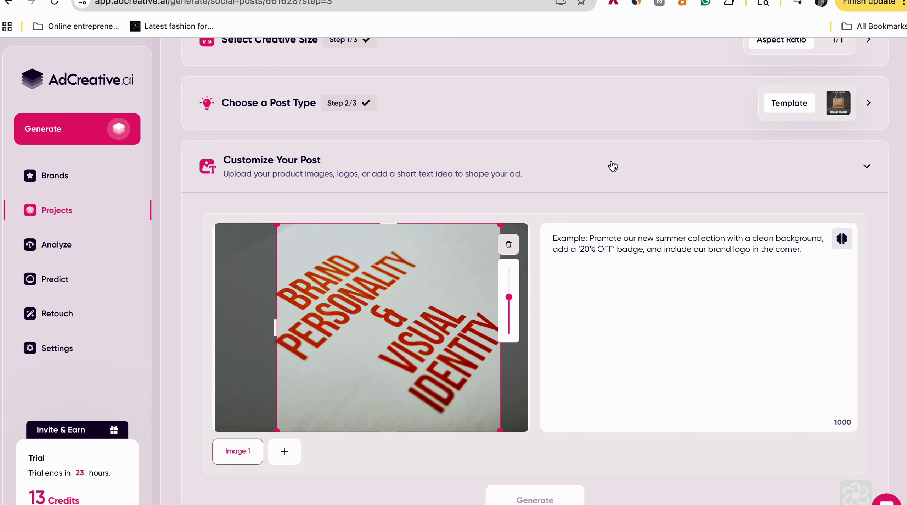
{"action": "scroll", "coordinate": [632, 279], "scroll_direction": "down", "scroll_amount": 3}
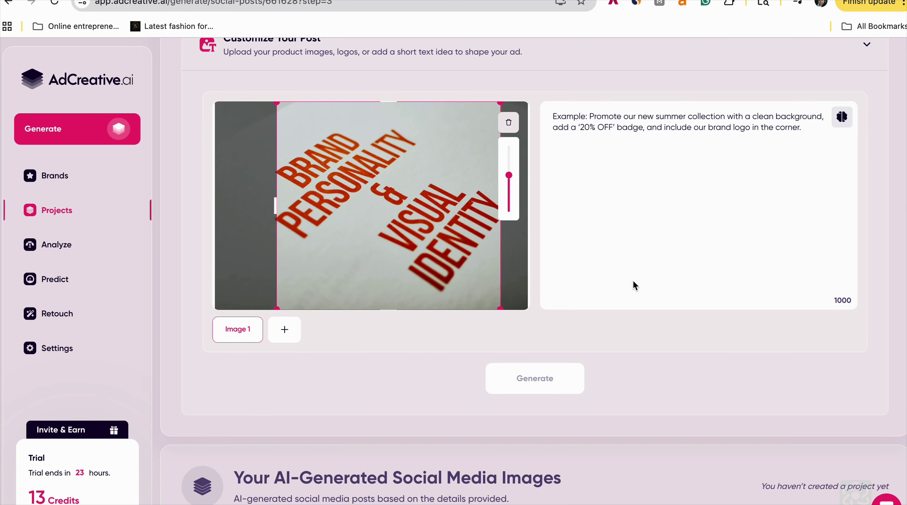
{"action": "left_click", "coordinate": [616, 131]}
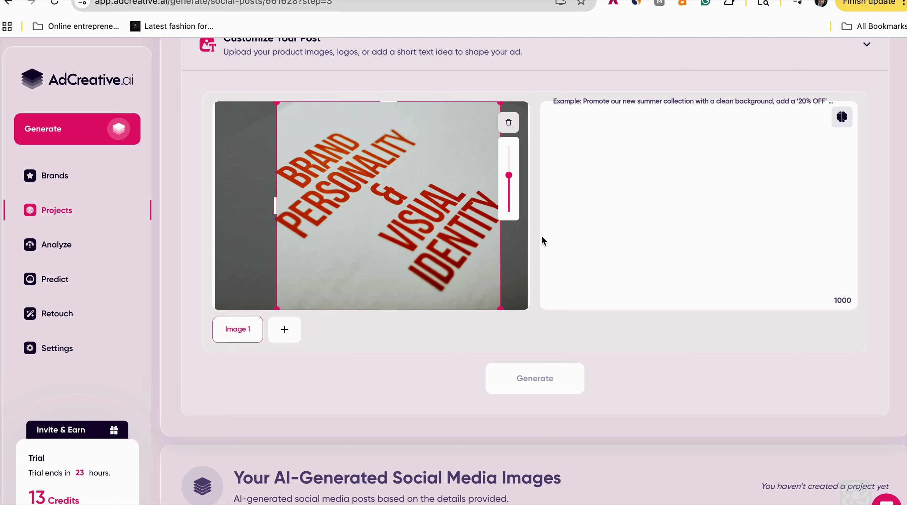
{"action": "scroll", "coordinate": [525, 298], "scroll_direction": "down", "scroll_amount": 1}
{"action": "scroll", "coordinate": [638, 351], "scroll_direction": "up", "scroll_amount": 1}
{"action": "scroll", "coordinate": [629, 310], "scroll_direction": "up", "scroll_amount": 3}
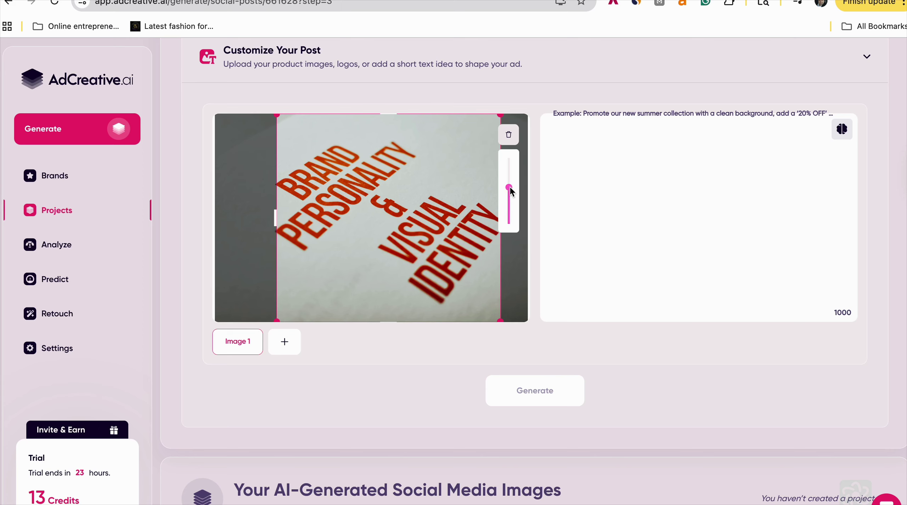
{"action": "left_click_drag", "start_coordinate": [510, 187], "coordinate": [509, 190]}
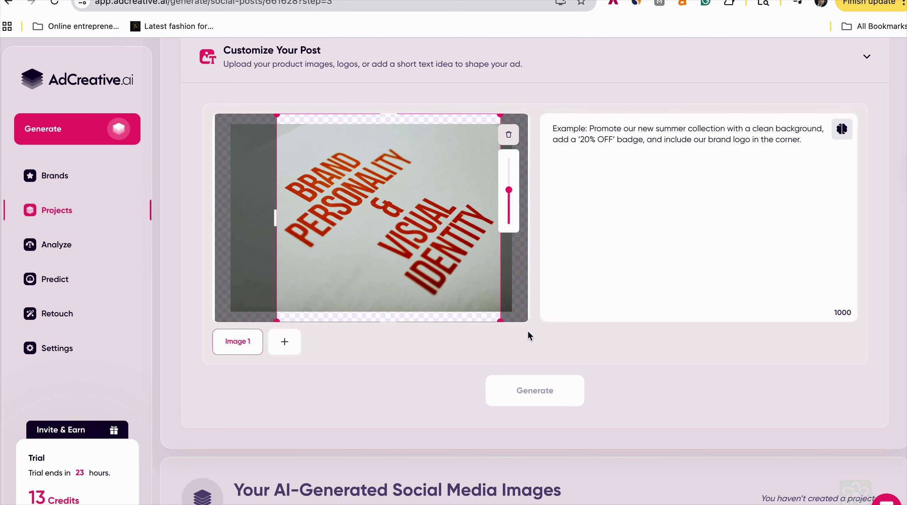
Add a second image slot, search the stock database for "viral", and use the green VIRAL graffiti picture.
{"action": "left_click", "coordinate": [284, 342]}
{"action": "left_click", "coordinate": [321, 264]}
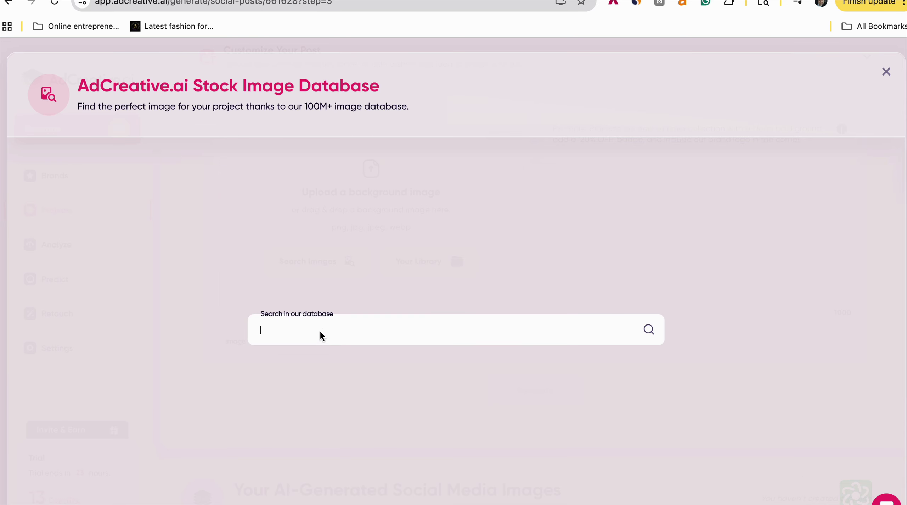
{"action": "type", "text": "viral"}
{"action": "key", "text": "Return"}
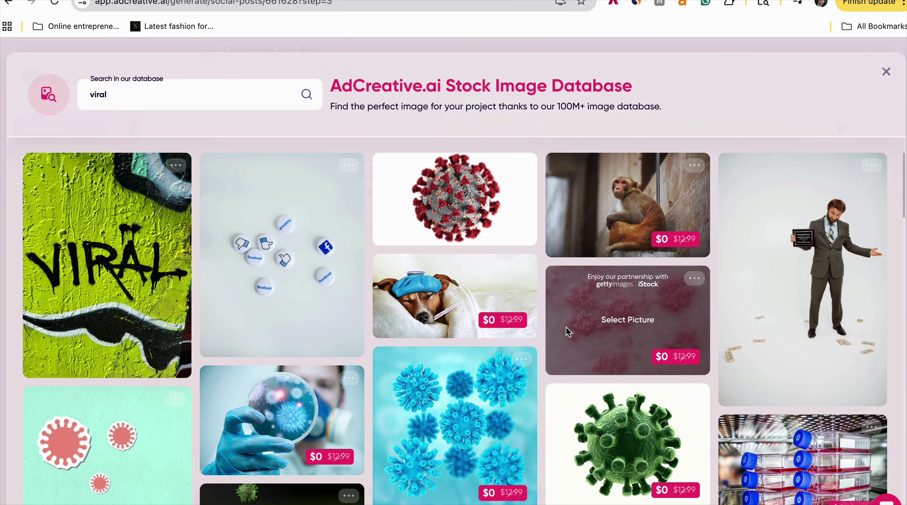
{"action": "scroll", "coordinate": [566, 326], "scroll_direction": "down", "scroll_amount": 4}
{"action": "scroll", "coordinate": [567, 332], "scroll_direction": "down", "scroll_amount": 6}
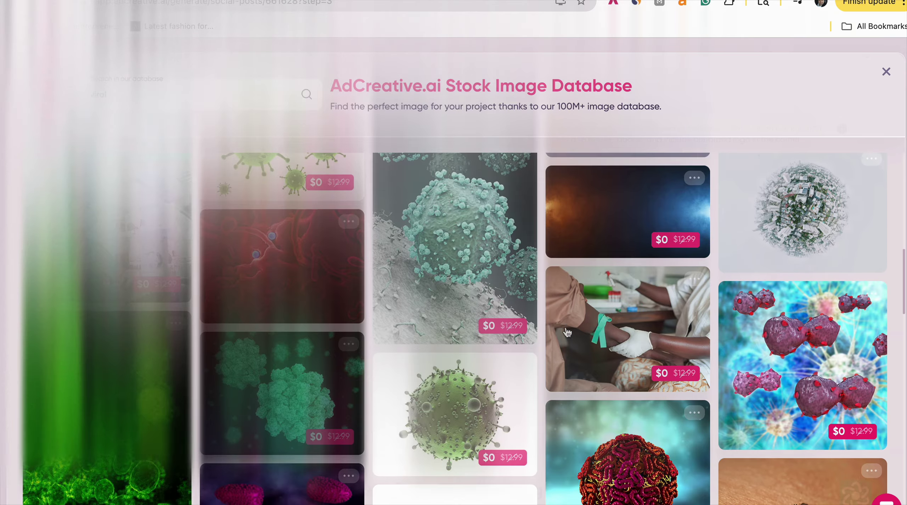
{"action": "scroll", "coordinate": [567, 332], "scroll_direction": "down", "scroll_amount": 10}
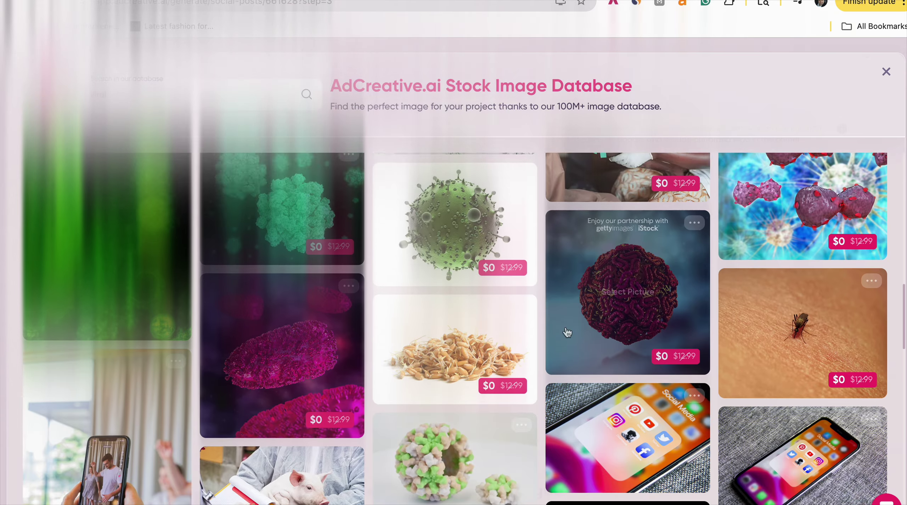
{"action": "scroll", "coordinate": [567, 332], "scroll_direction": "down", "scroll_amount": 8}
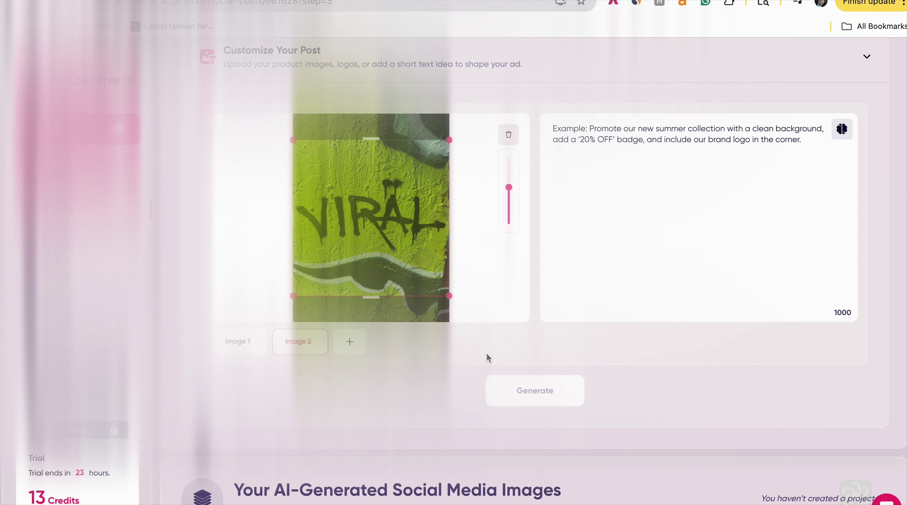
Enter "Viralfreelancer.com for ads" as the prompt idea and have the AI suggest a full ad prompt.
{"action": "left_click", "coordinate": [841, 132]}
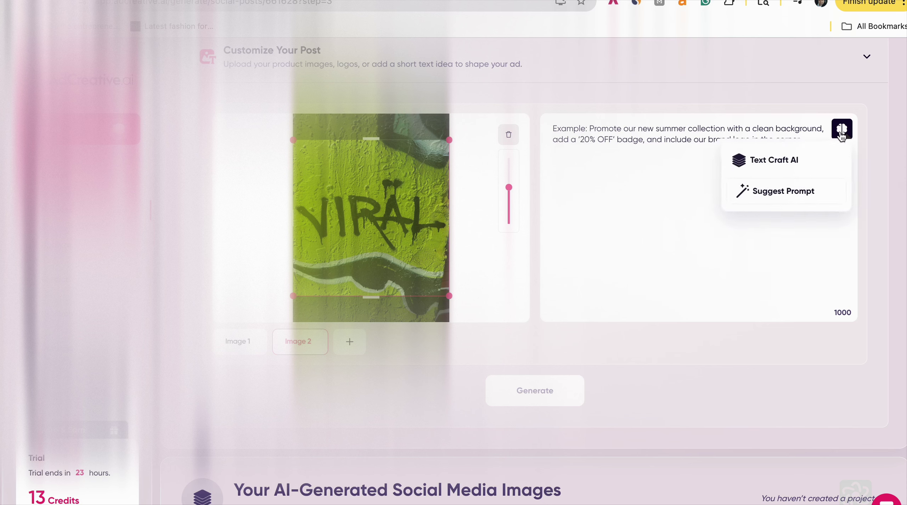
{"action": "left_click", "coordinate": [788, 191]}
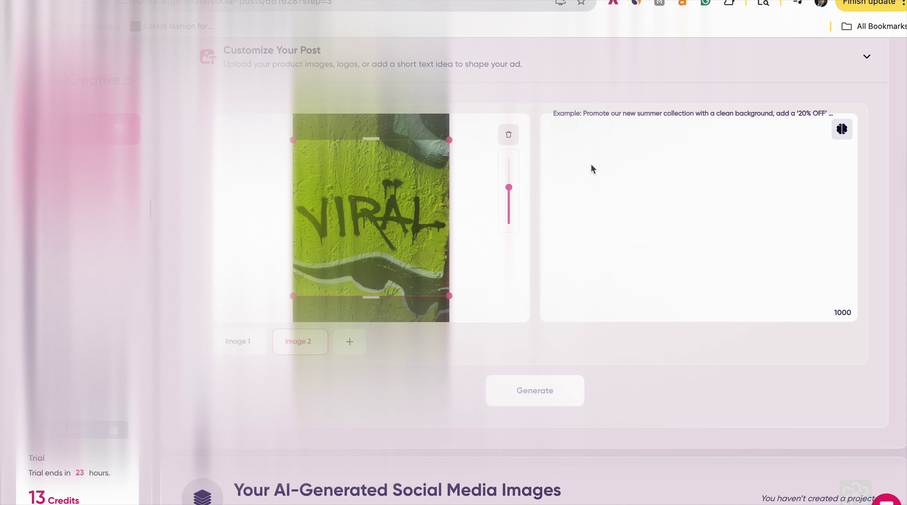
{"action": "type", "text": "Vira"}
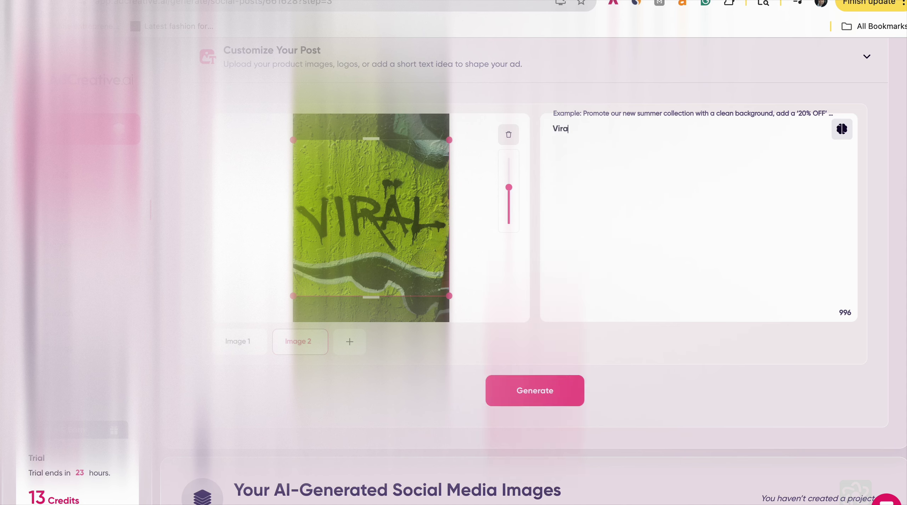
{"action": "type", "text": "lfreelancer.com for ads"}
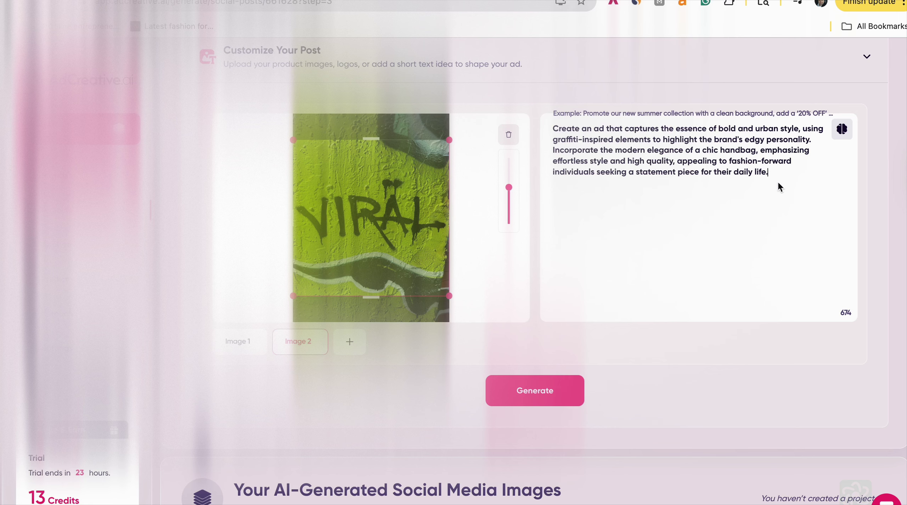
Reword the suggested prompt to "Create an ad that captures the eyes of people who want their business to become viral" and generate the posts.
{"action": "left_click_drag", "start_coordinate": [772, 173], "coordinate": [677, 131]}
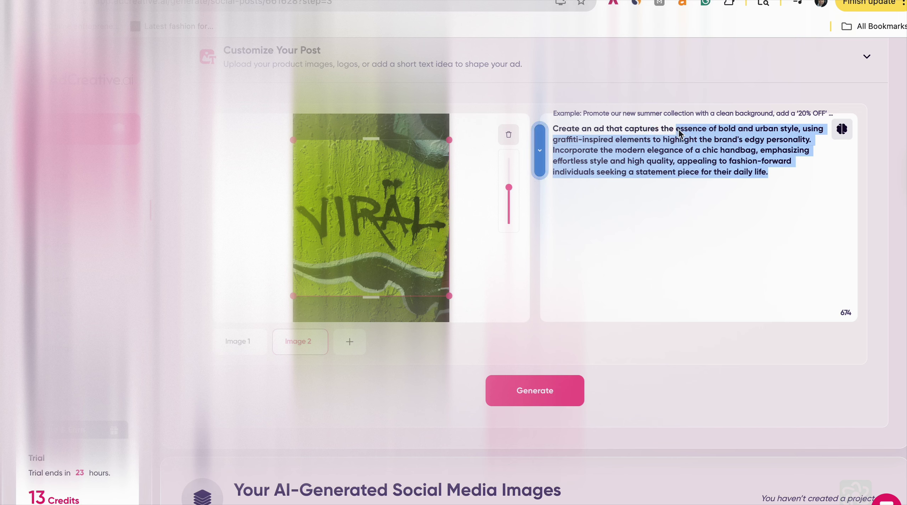
{"action": "key", "text": "BackSpace"}
{"action": "type", "text": "eye"}
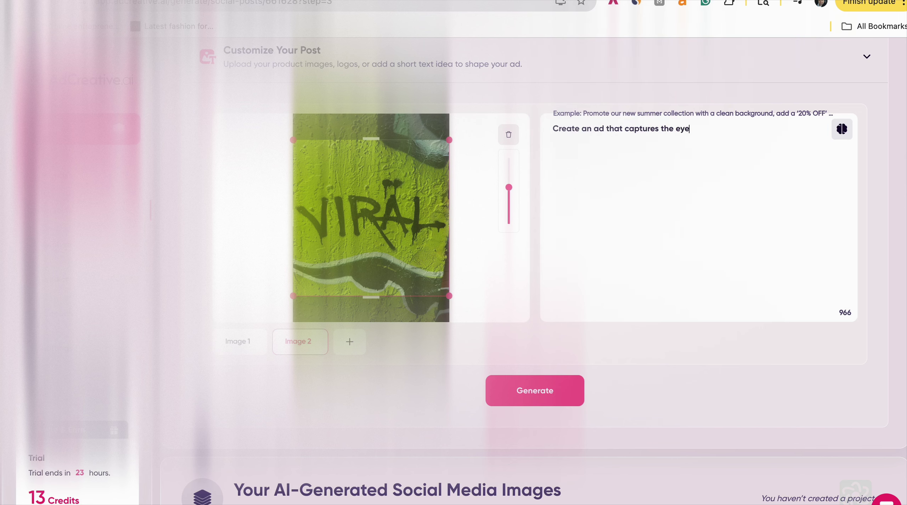
{"action": "type", "text": "s of people who wan"}
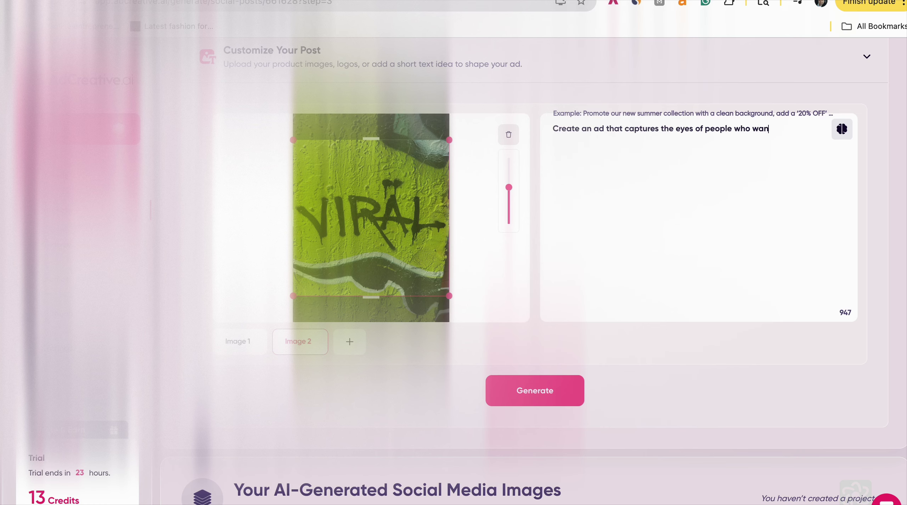
{"action": "type", "text": "t to"}
{"action": "key", "text": "BackSpace"}
{"action": "key", "text": "BackSpace"}
{"action": "key", "text": "BackSpace"}
{"action": "type", "text": "their business to become viral"}
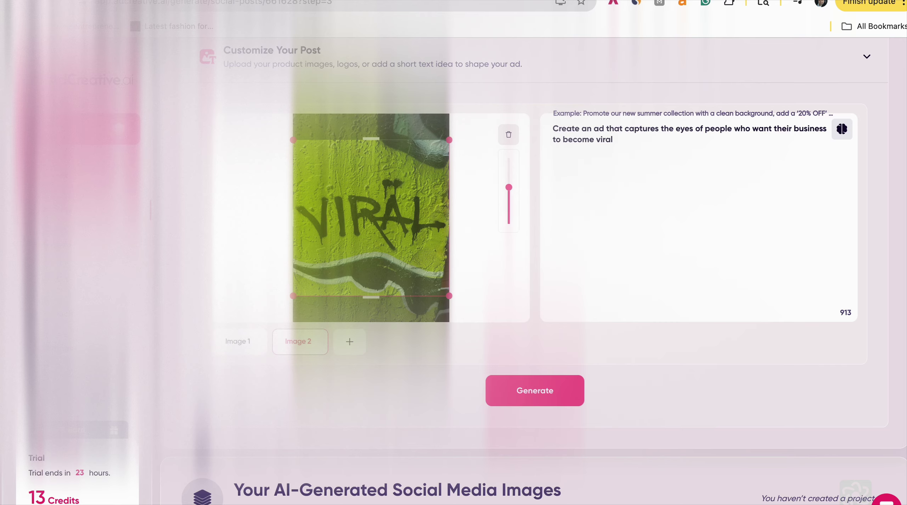
{"action": "left_click", "coordinate": [571, 393]}
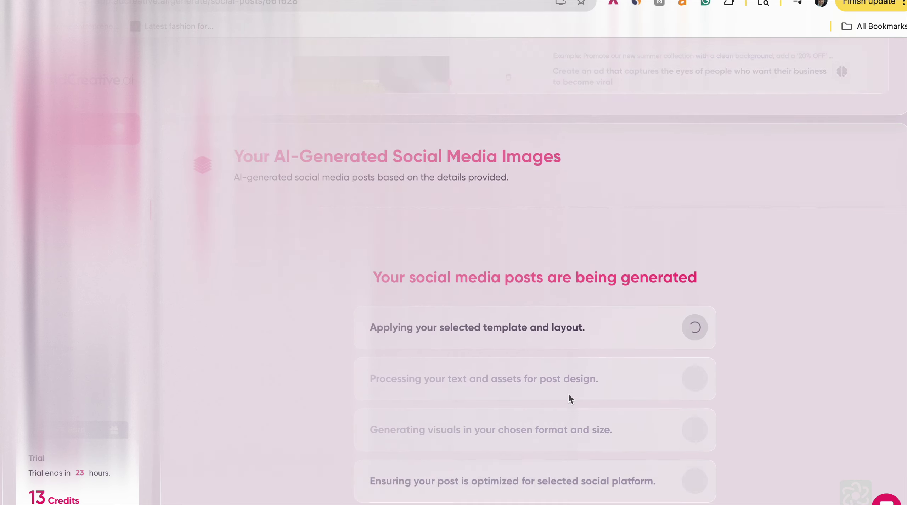